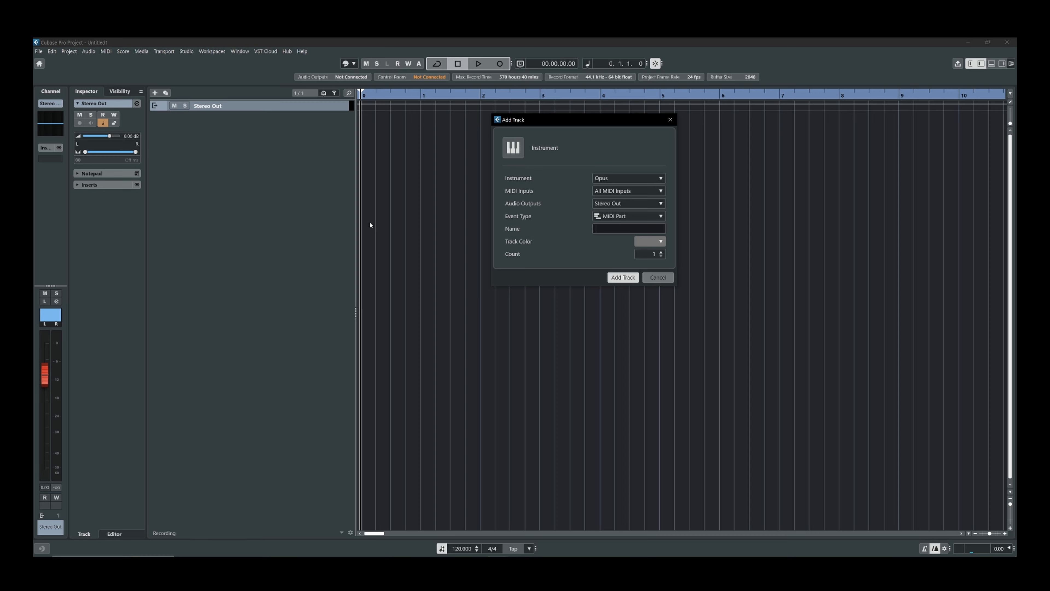
# - Add an instrument track that hosts Opus and outputs to Stereo Out
pyautogui.click(626, 178)
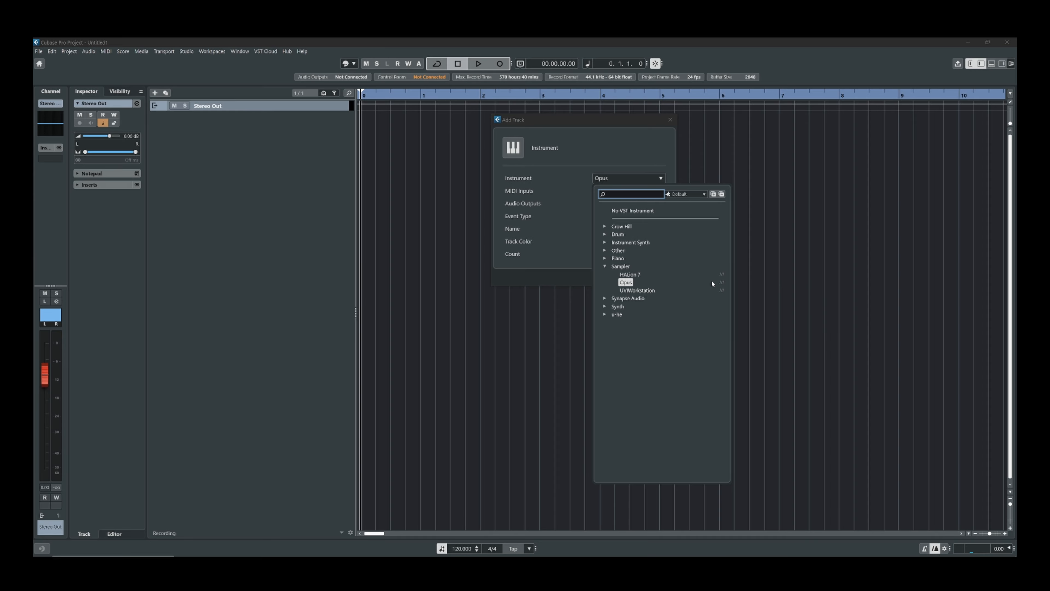
pyautogui.click(624, 283)
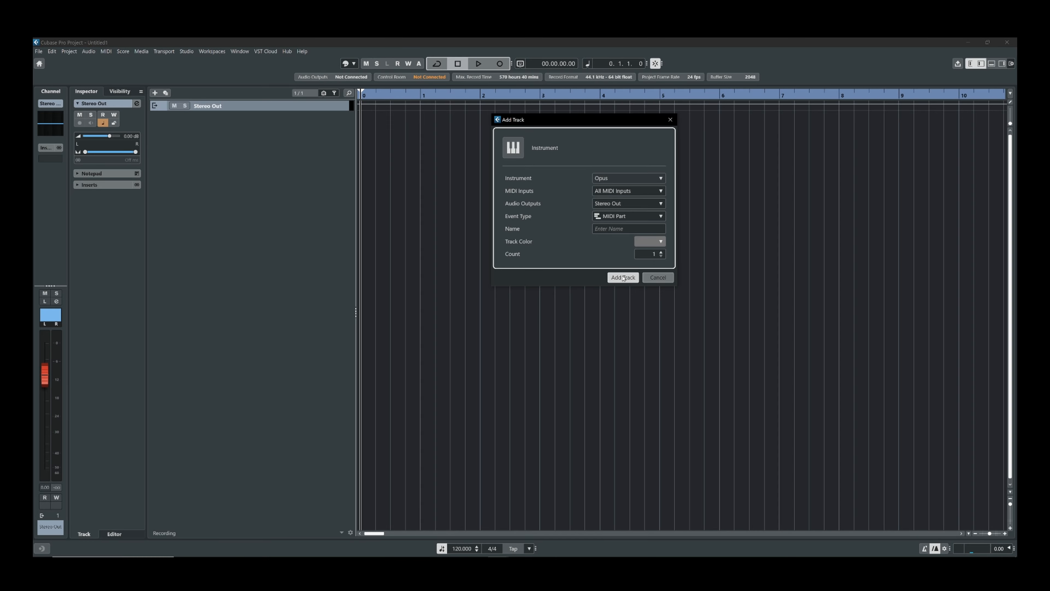
pyautogui.click(624, 277)
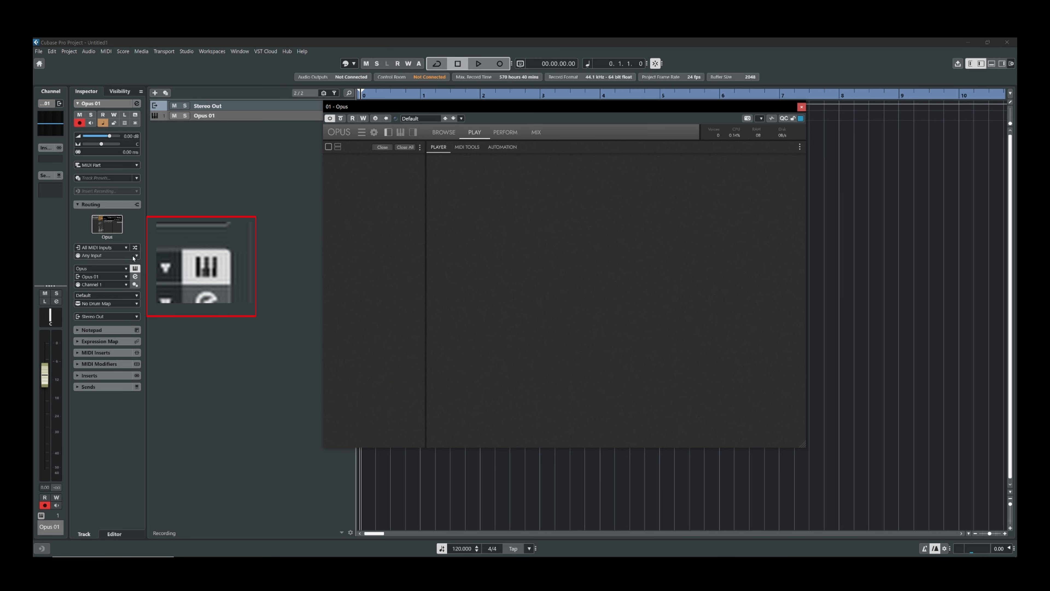
# - Reopen the track's instrument editor and load the Piccolo Flute keyswitch patch PF KS Master from EW Hollywood Orchestral Woodwinds
pyautogui.click(134, 270)
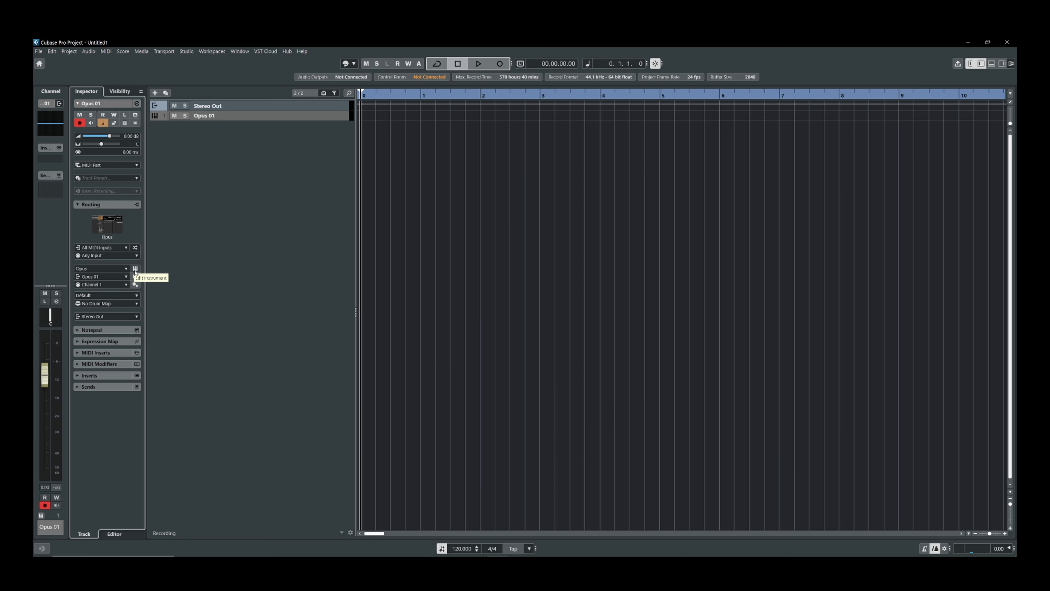
pyautogui.click(134, 269)
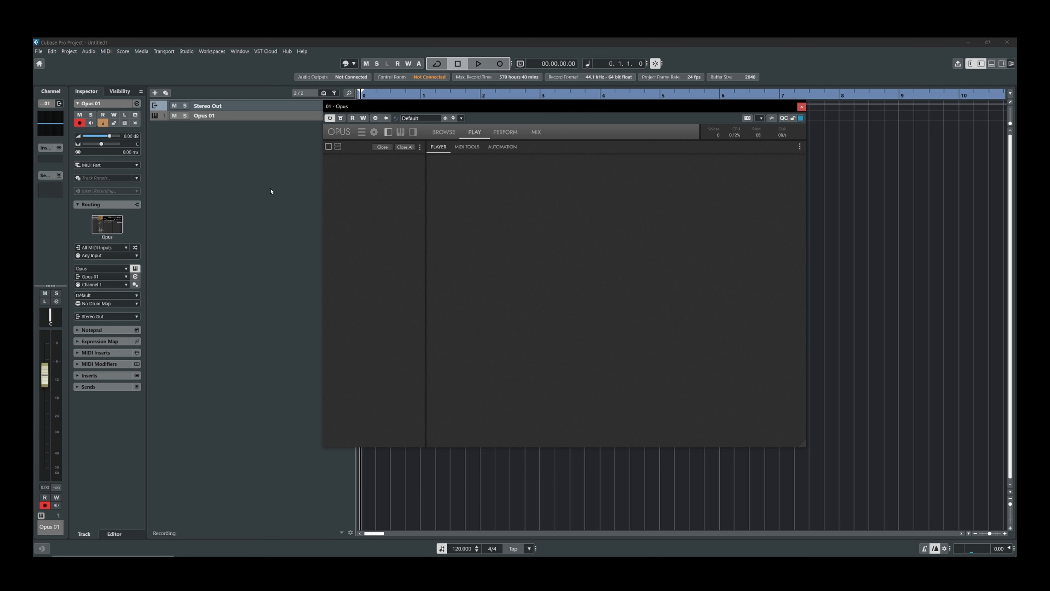
pyautogui.click(438, 134)
pyautogui.click(476, 388)
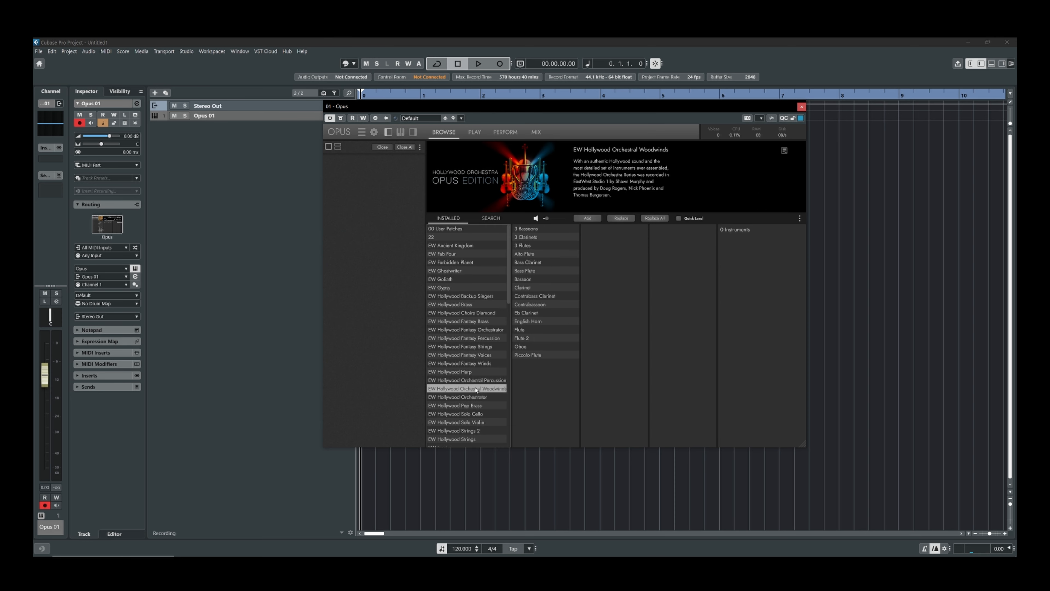
pyautogui.click(527, 355)
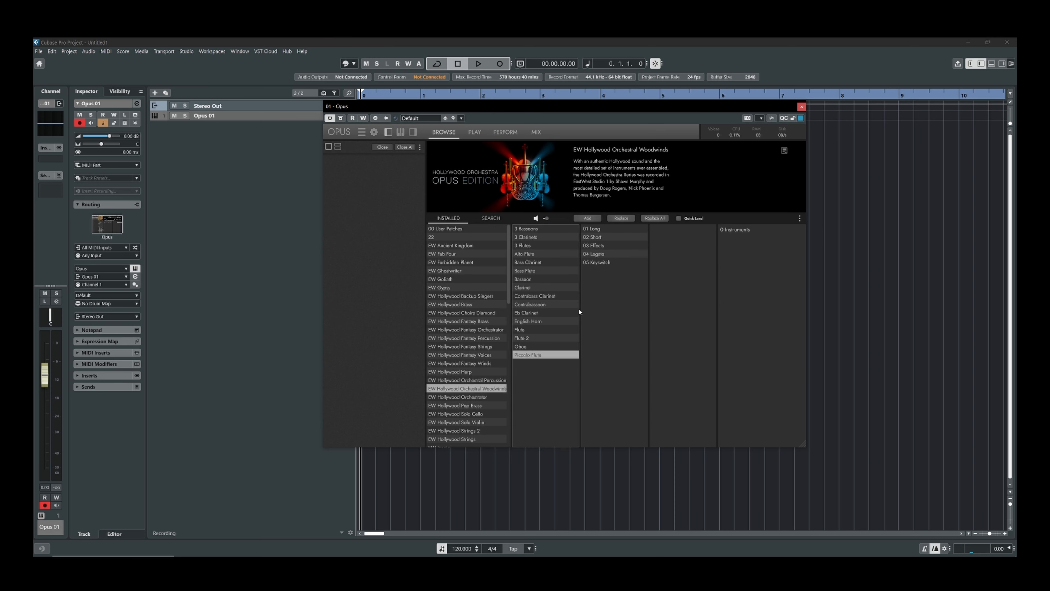
pyautogui.click(604, 262)
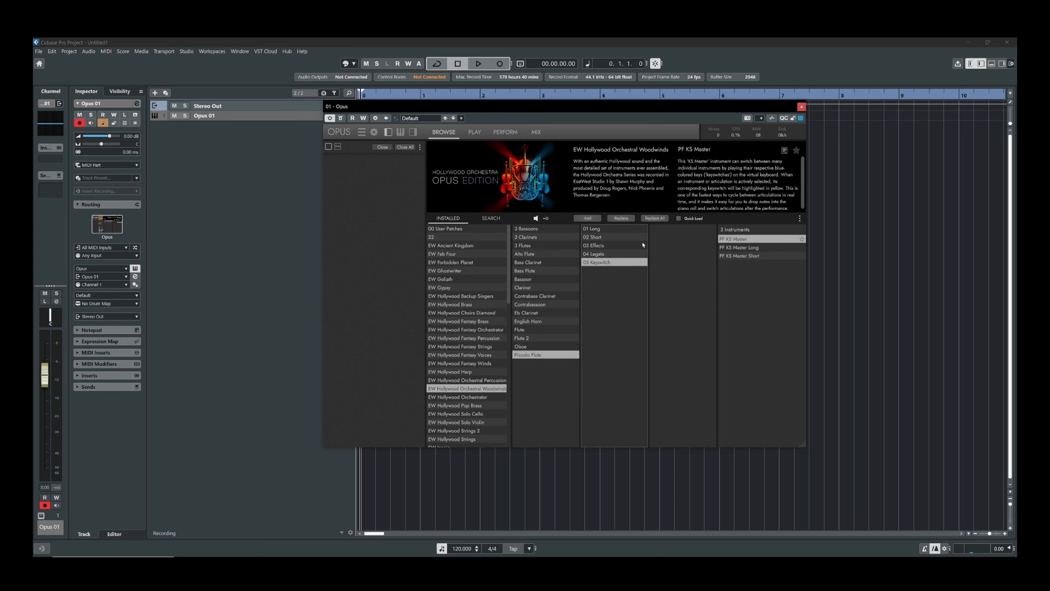
pyautogui.click(745, 239)
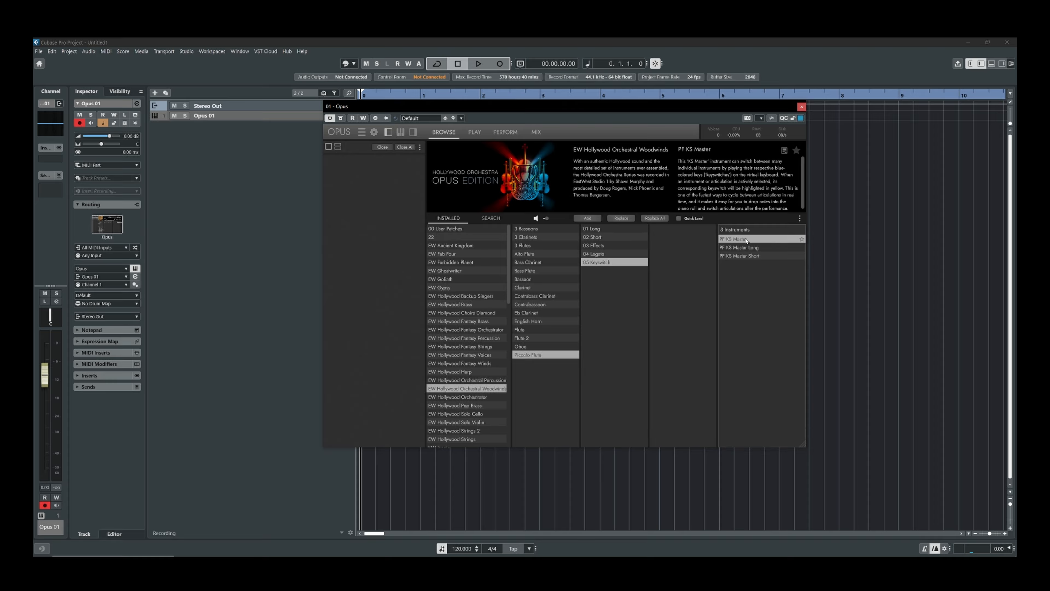
pyautogui.doubleClick(745, 240)
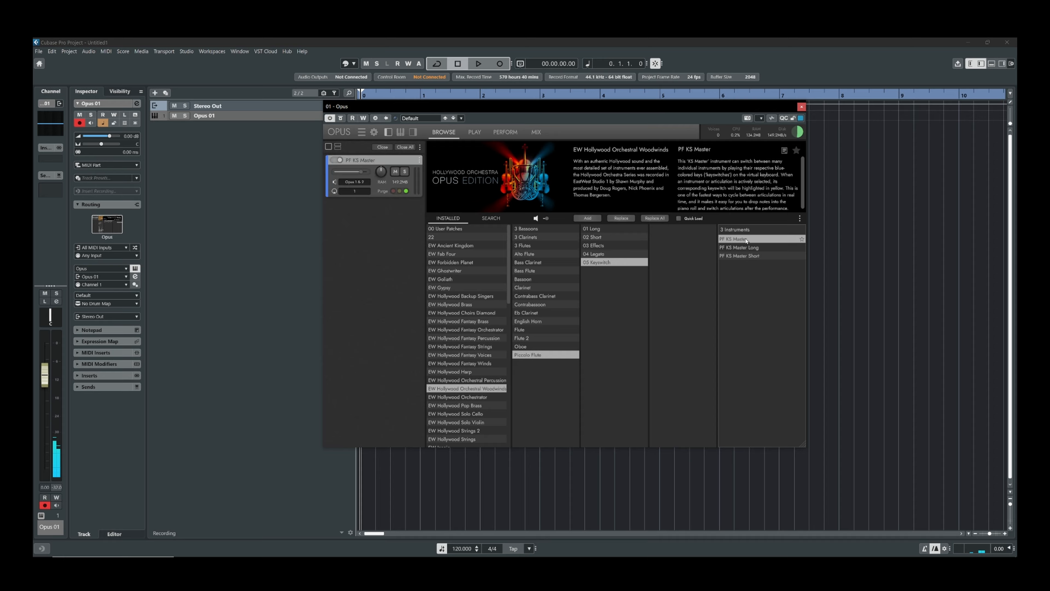
# - In the patch's articulations, unload Sus Accent and switch its C#0 key trigger off and back on
pyautogui.click(476, 133)
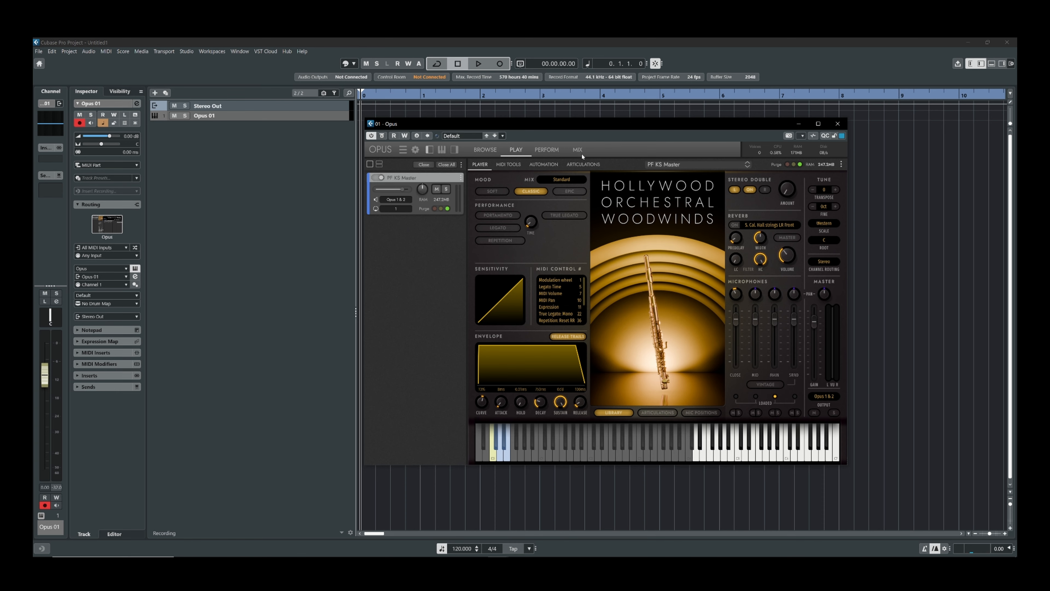
pyautogui.click(571, 165)
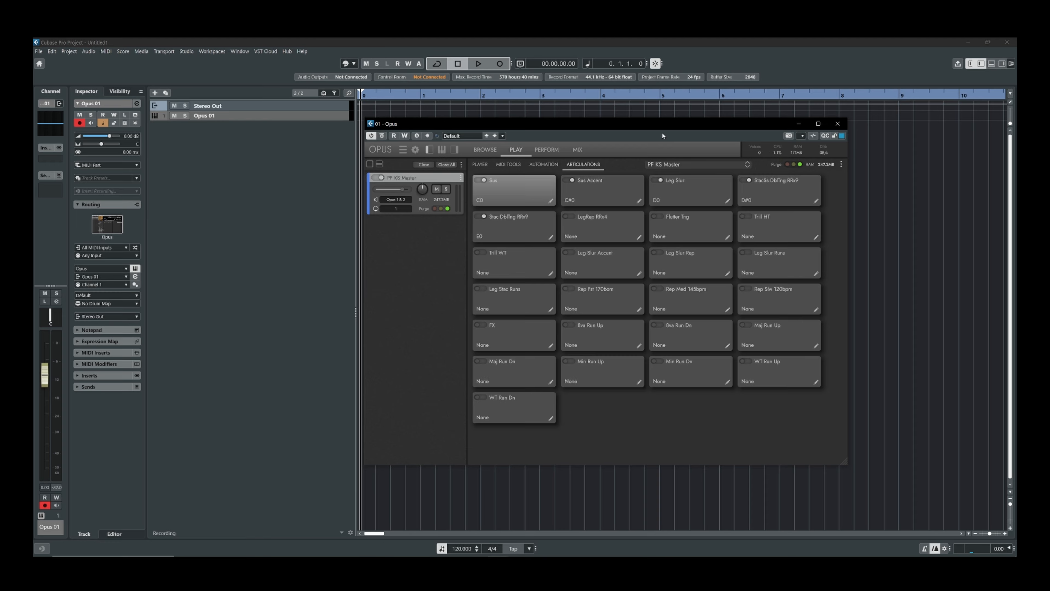
pyautogui.click(573, 182)
pyautogui.click(573, 202)
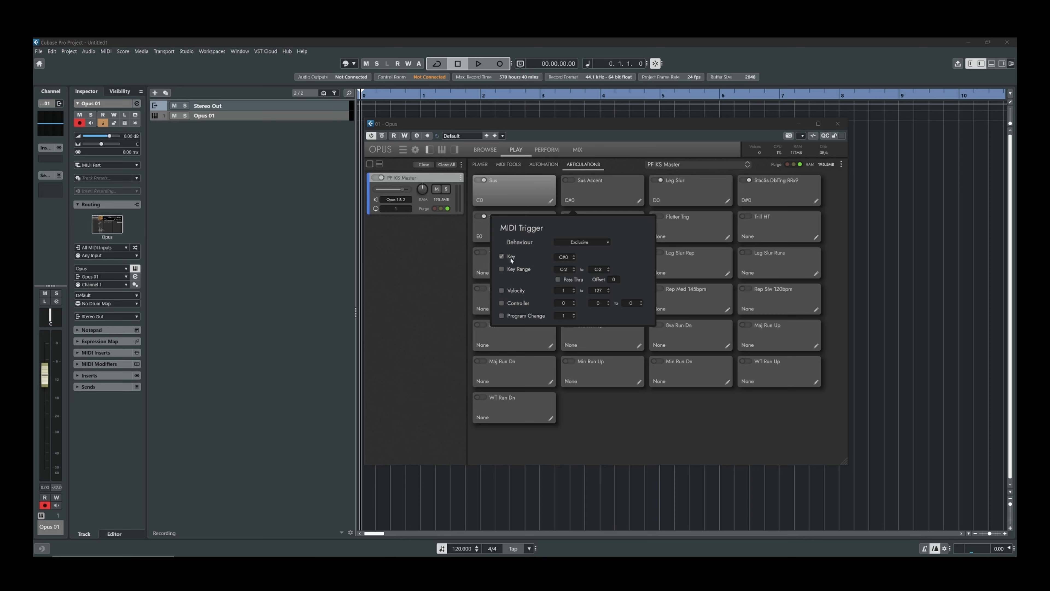
pyautogui.click(502, 257)
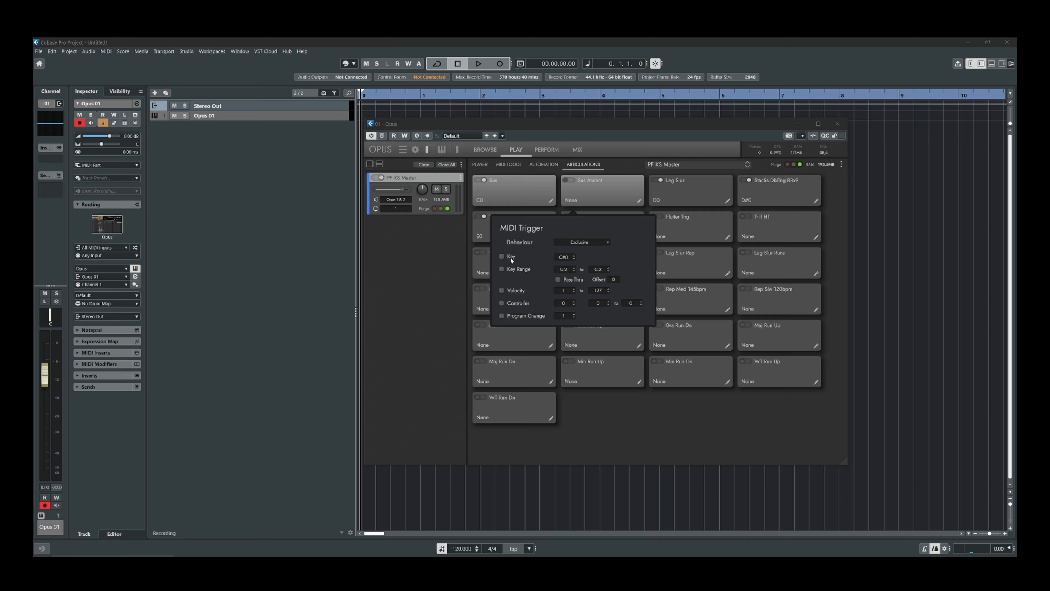
pyautogui.click(574, 202)
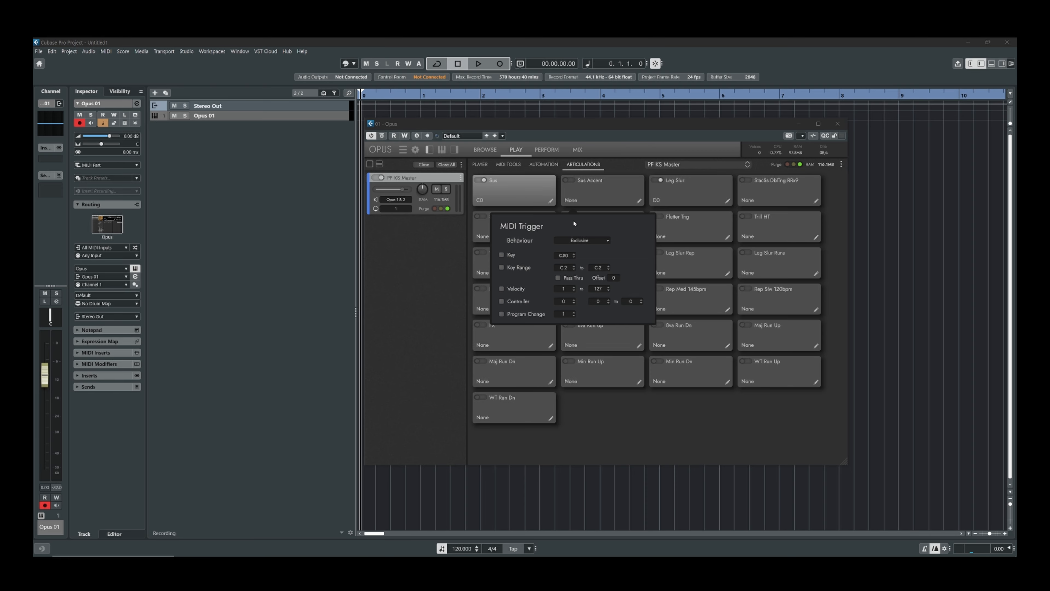
pyautogui.click(512, 255)
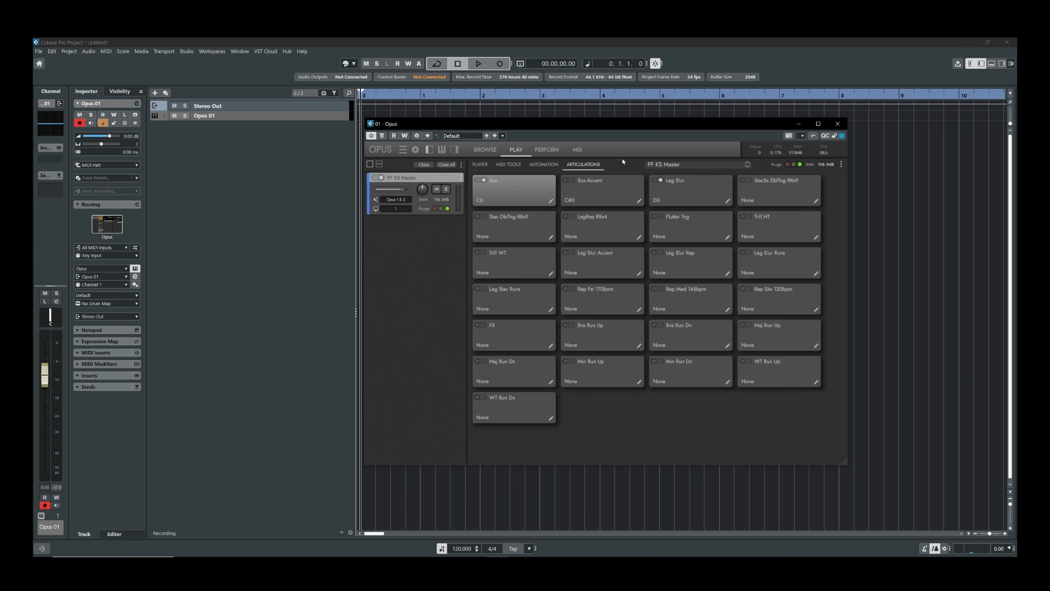
# - Check the reverb switch in the player and enable Load with Effects off in the Opus preferences
pyautogui.click(480, 165)
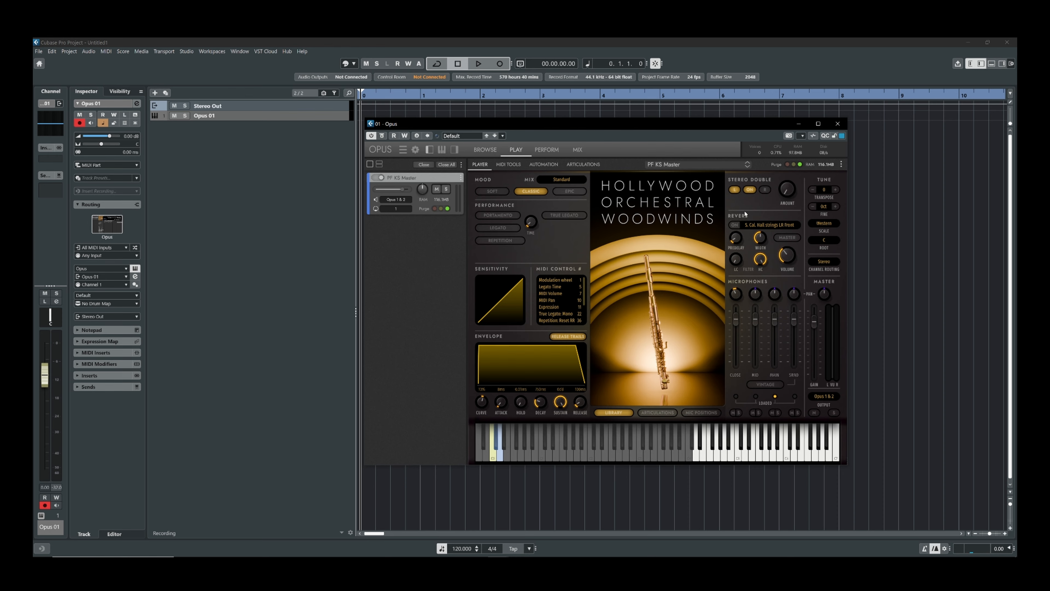
pyautogui.click(735, 225)
pyautogui.click(415, 150)
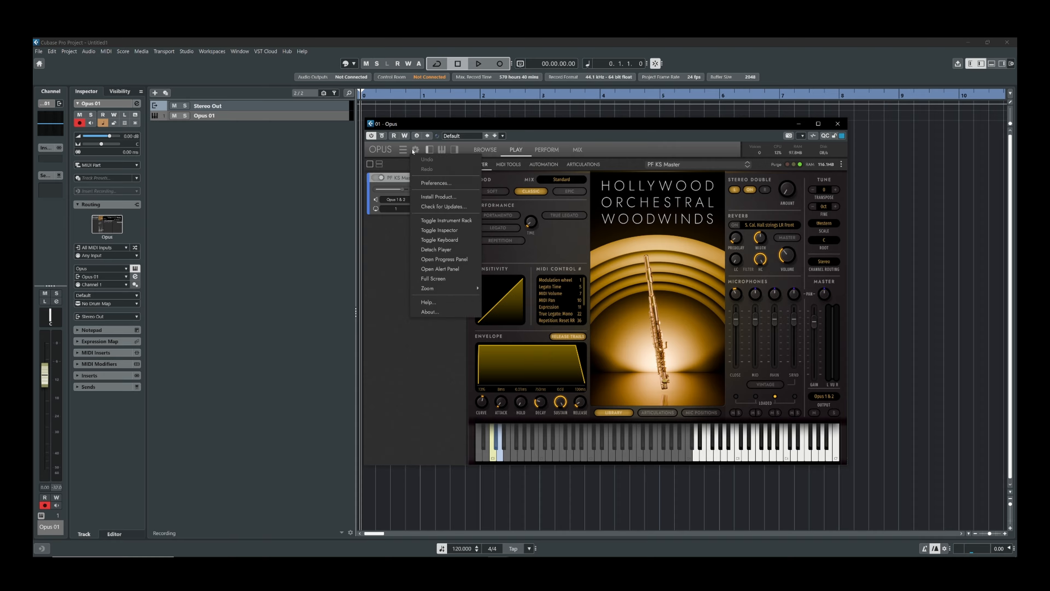
pyautogui.click(450, 187)
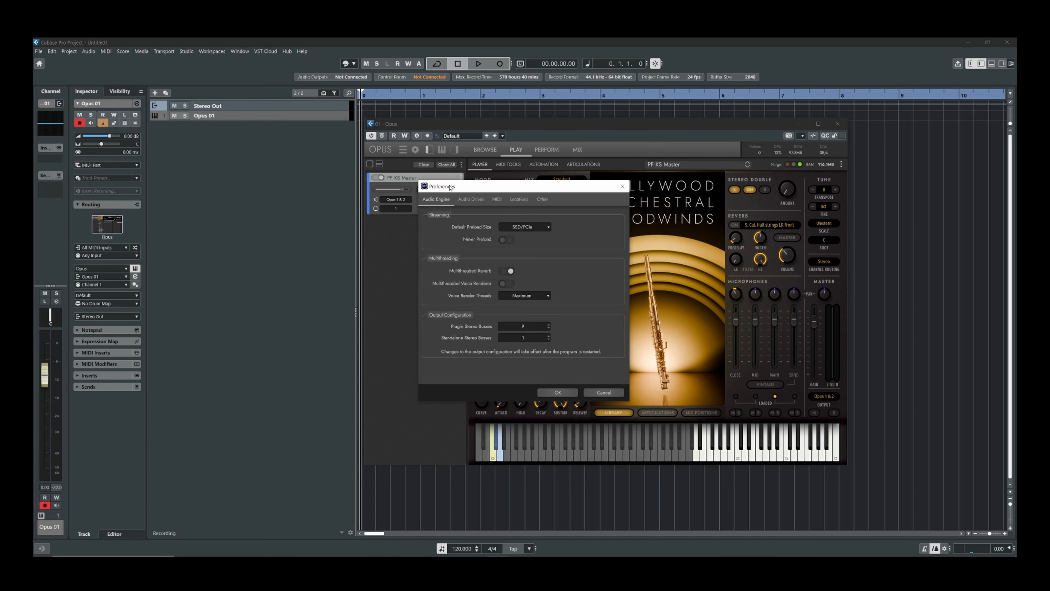
pyautogui.click(543, 199)
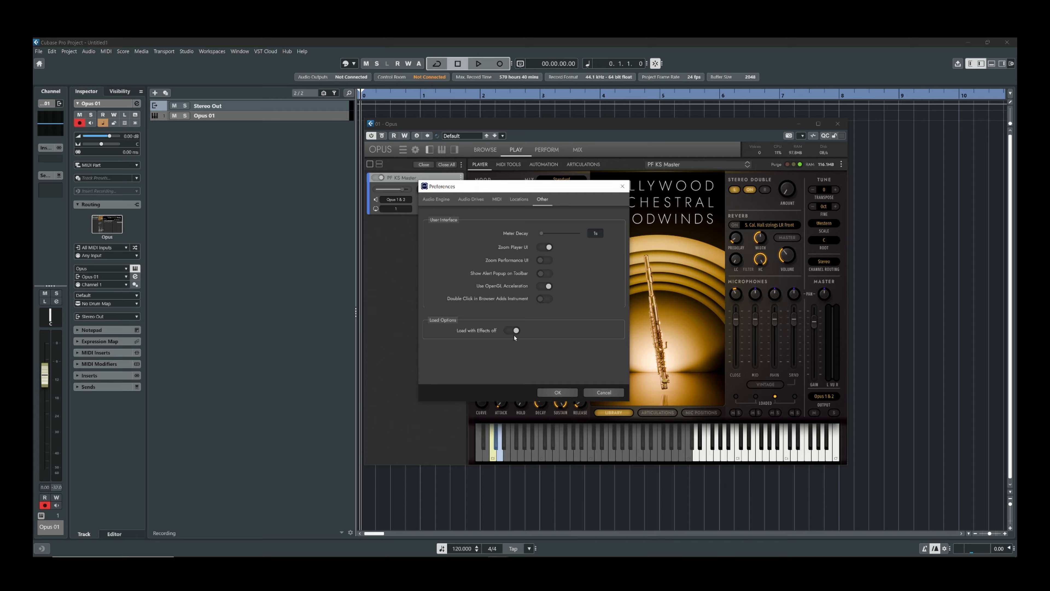
pyautogui.click(515, 333)
pyautogui.click(557, 392)
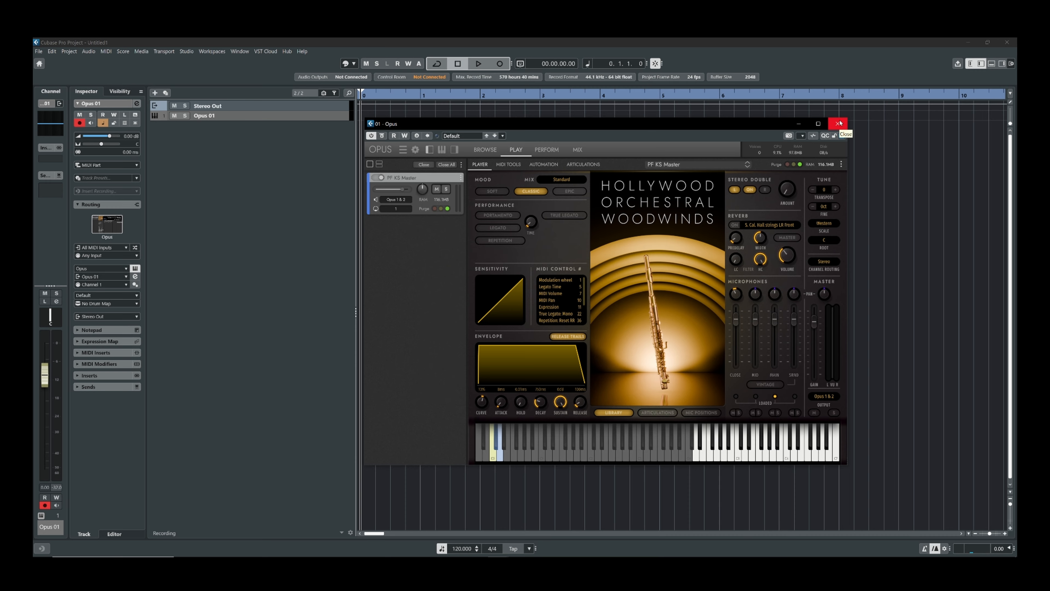
# - Close the Opus editor and rename the Opus track as Piccolo Flute Long
pyautogui.click(839, 123)
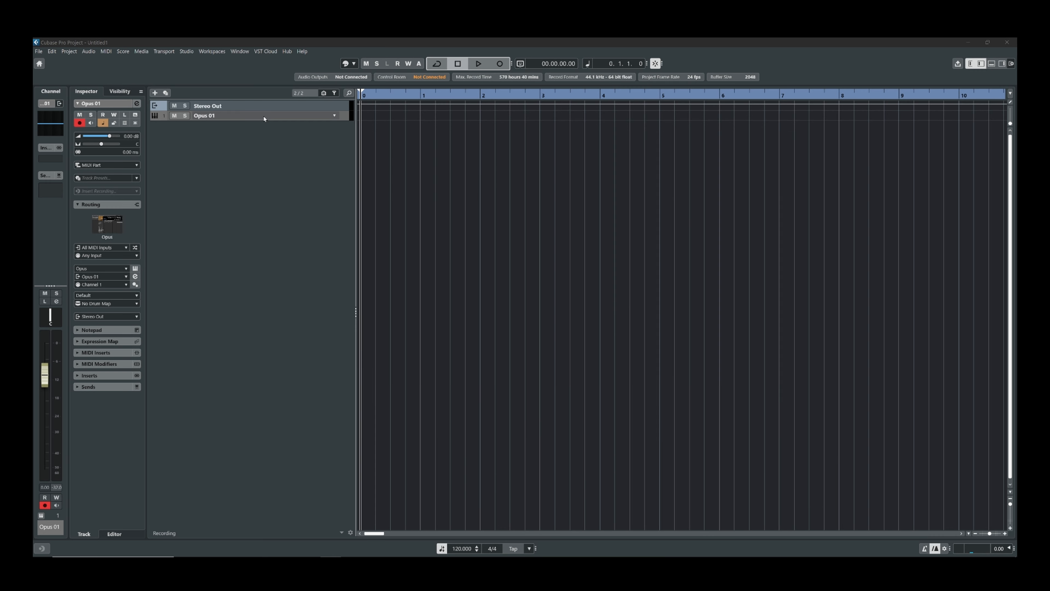
pyautogui.doubleClick(261, 116)
pyautogui.write('Piccolo Flute')
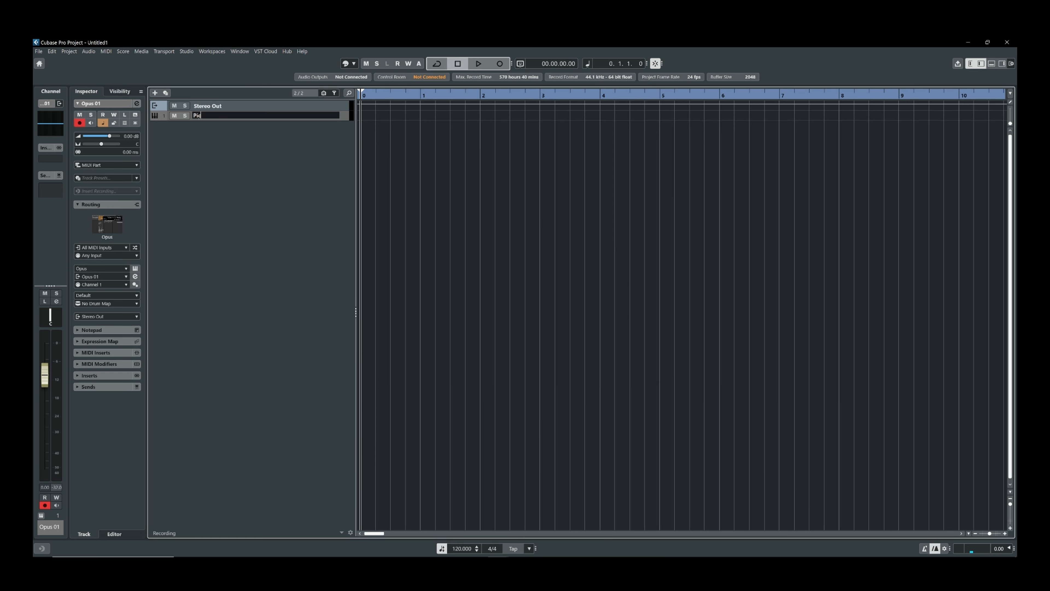
pyautogui.write(' Long')
pyautogui.press('Return')
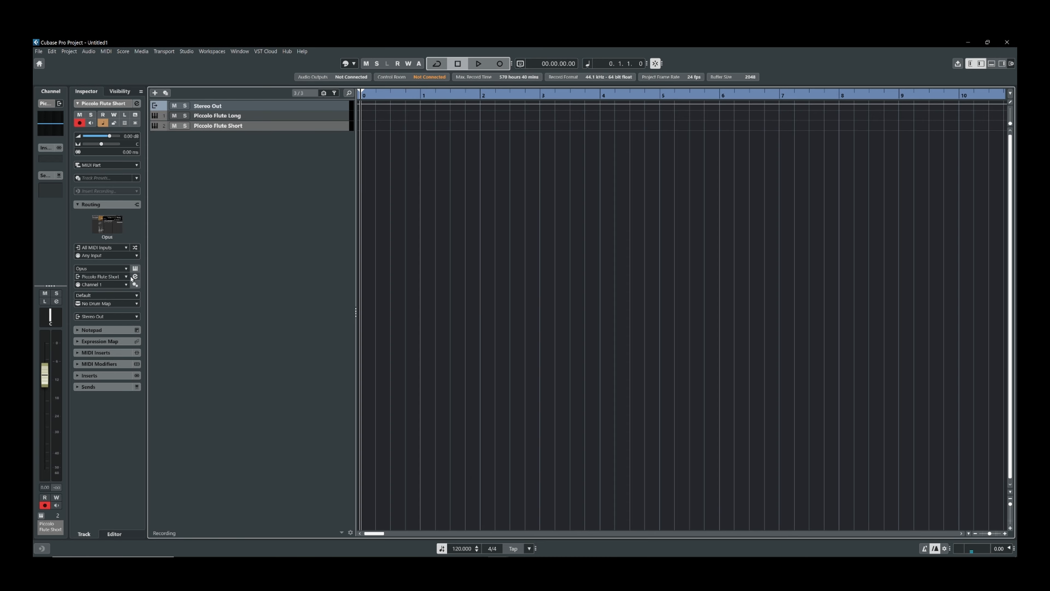
# - In Opus on the Piccolo Flute Short track, remove the key triggers of the Sus, Sus Accent and Leg Slur articulations
pyautogui.click(135, 268)
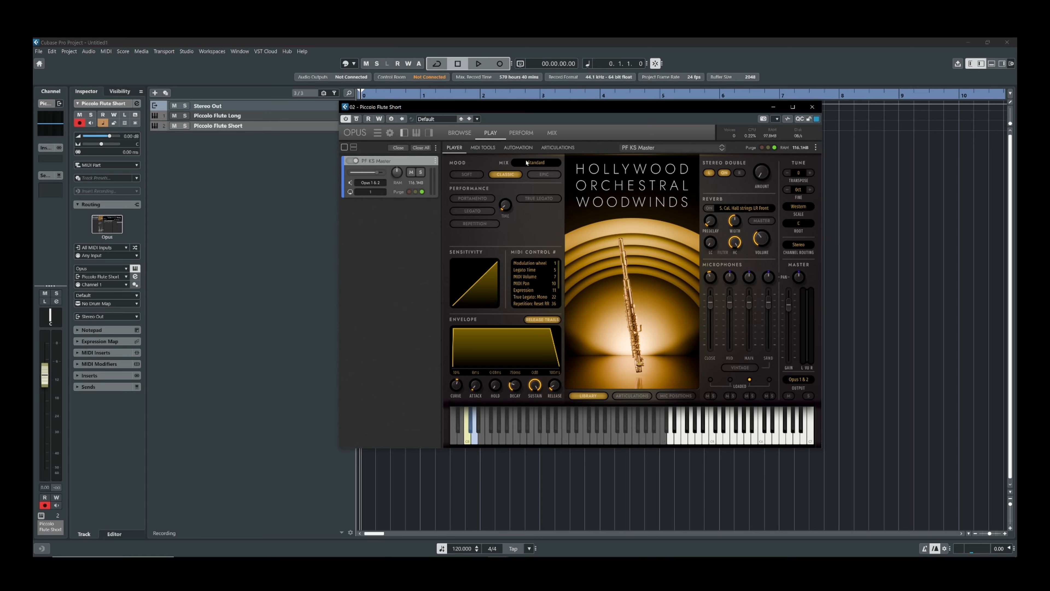
pyautogui.click(569, 147)
pyautogui.click(462, 184)
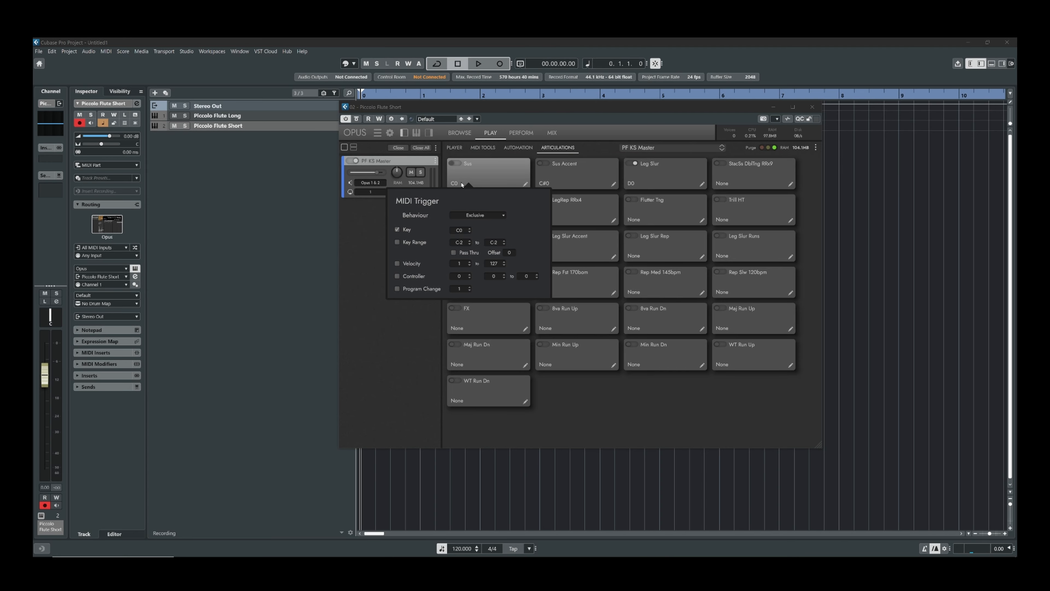
pyautogui.click(397, 229)
pyautogui.click(544, 184)
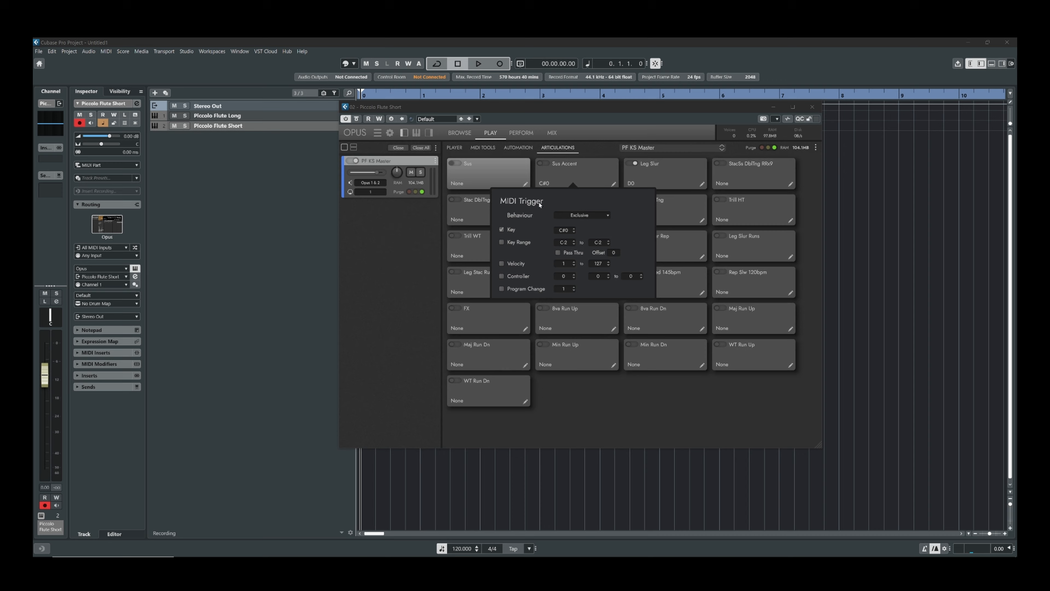
pyautogui.click(509, 231)
pyautogui.click(631, 184)
pyautogui.click(631, 184)
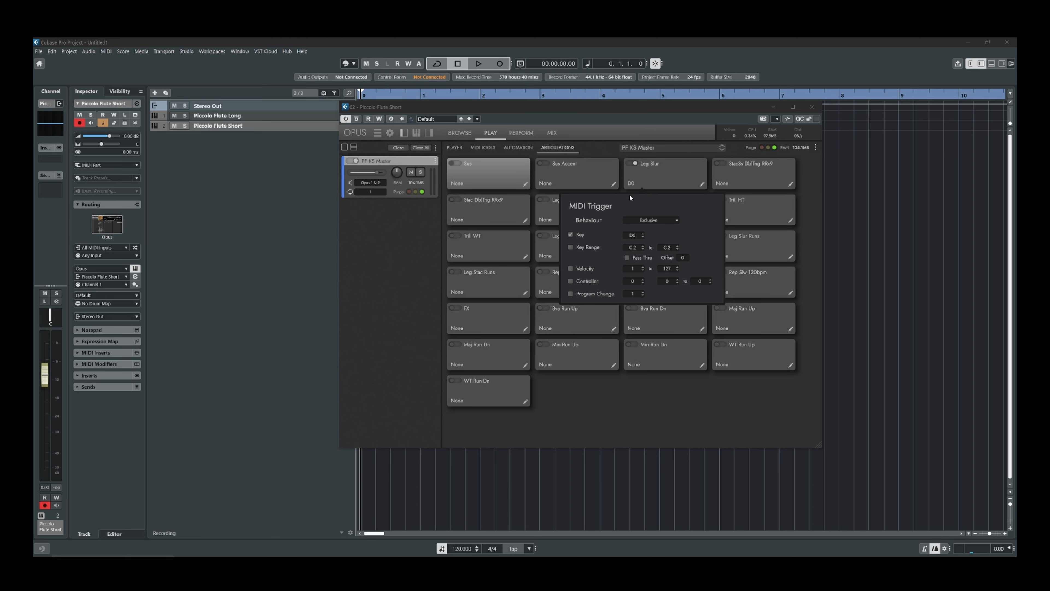
pyautogui.click(571, 235)
# - Load StacSs DblTng RRx9 and Stac DblTng RRx9 with key triggers D#0 and E0, and make StacSs the active articulation
pyautogui.click(735, 173)
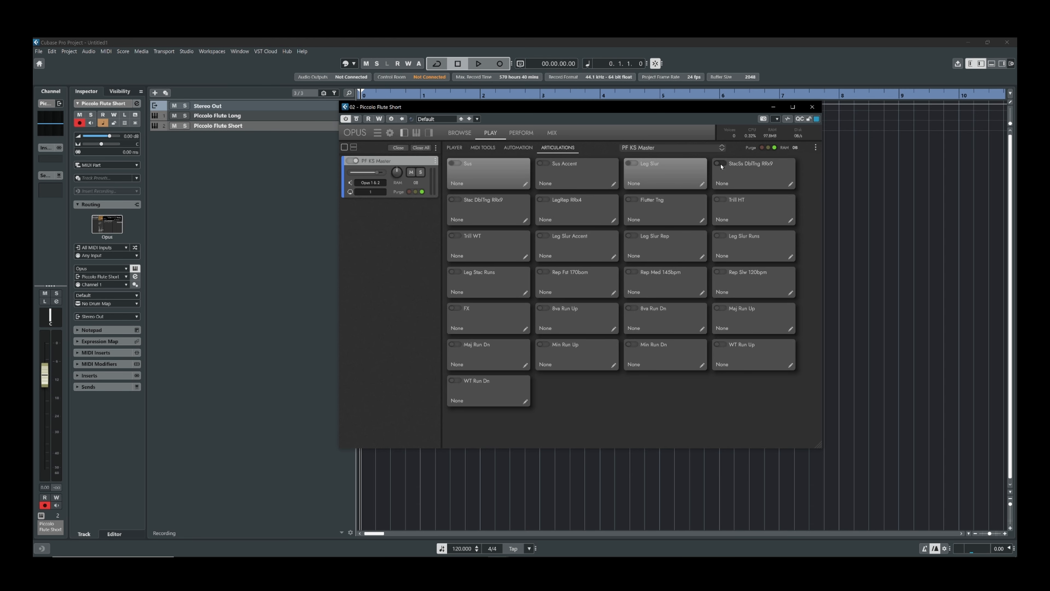
pyautogui.click(732, 182)
pyautogui.click(462, 219)
pyautogui.click(462, 220)
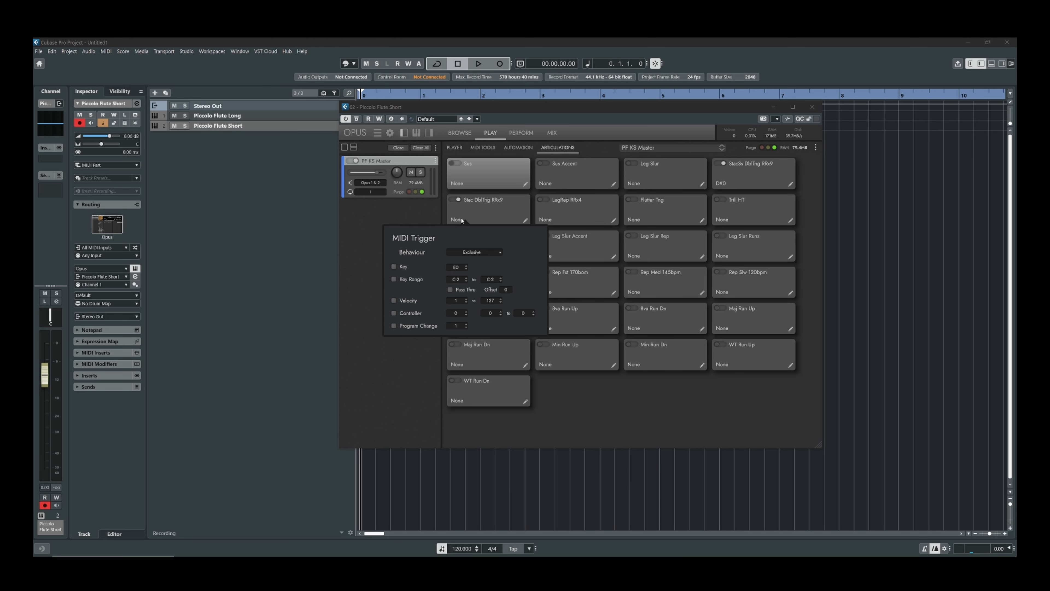
pyautogui.click(404, 267)
pyautogui.click(737, 181)
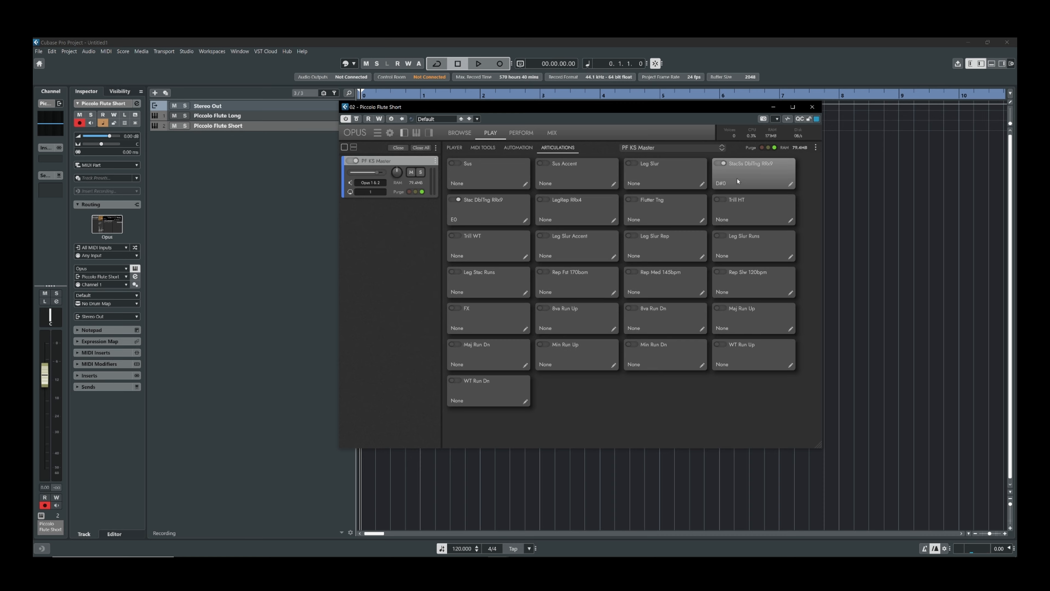
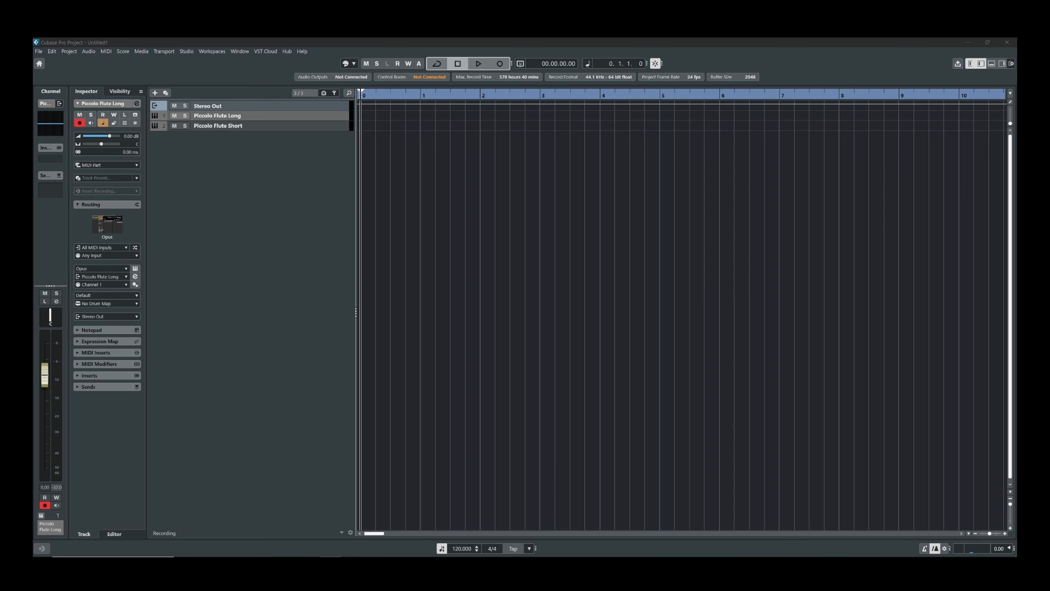
# - Open the Inspector's section setup and add an expression map named Piccolo Flute Long with Import Key Switches enabled
pyautogui.click(232, 215)
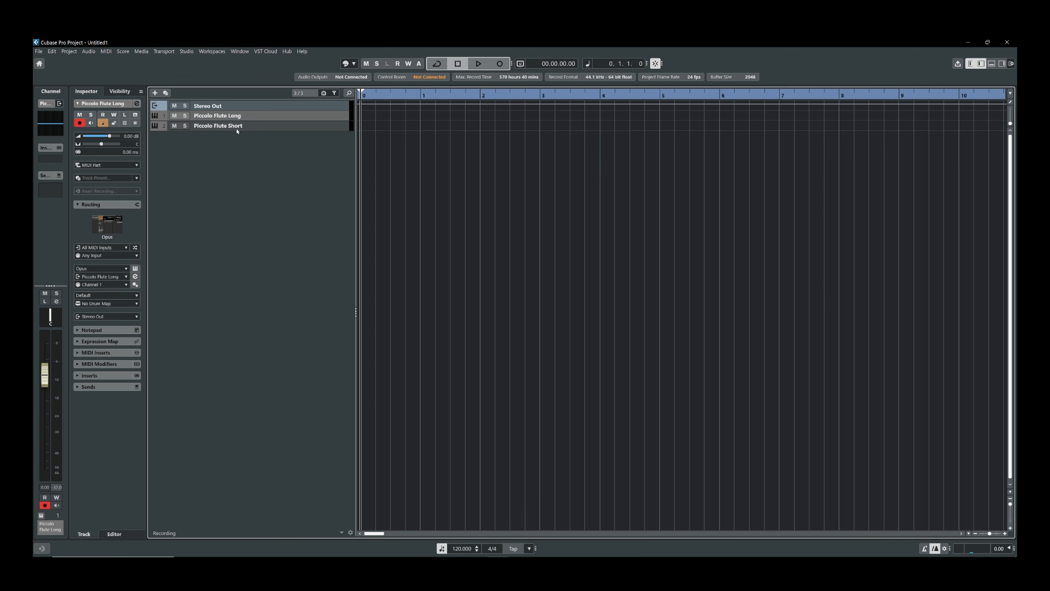
pyautogui.click(87, 344)
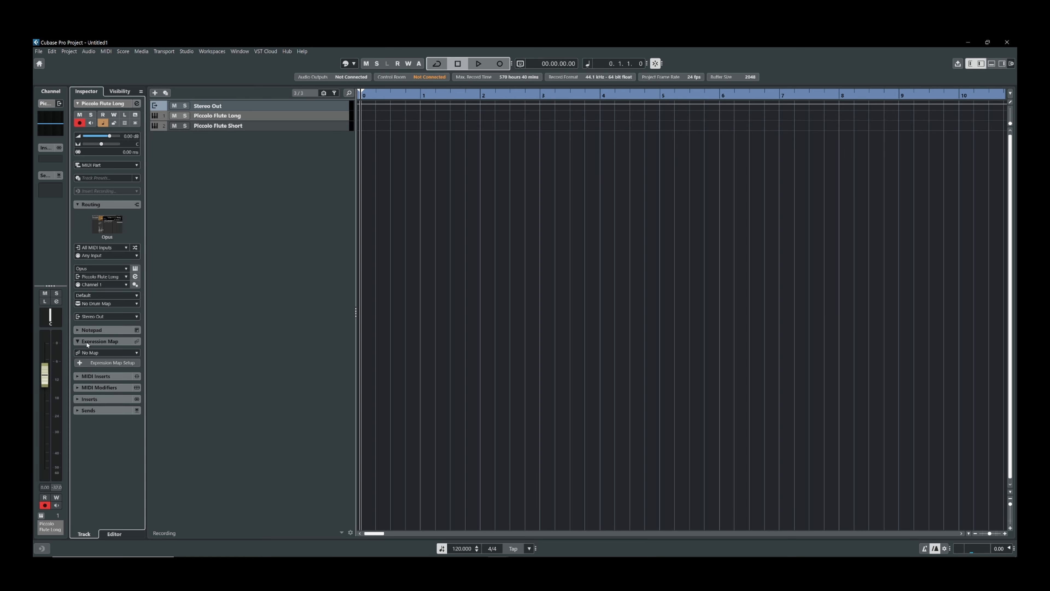
pyautogui.click(80, 362)
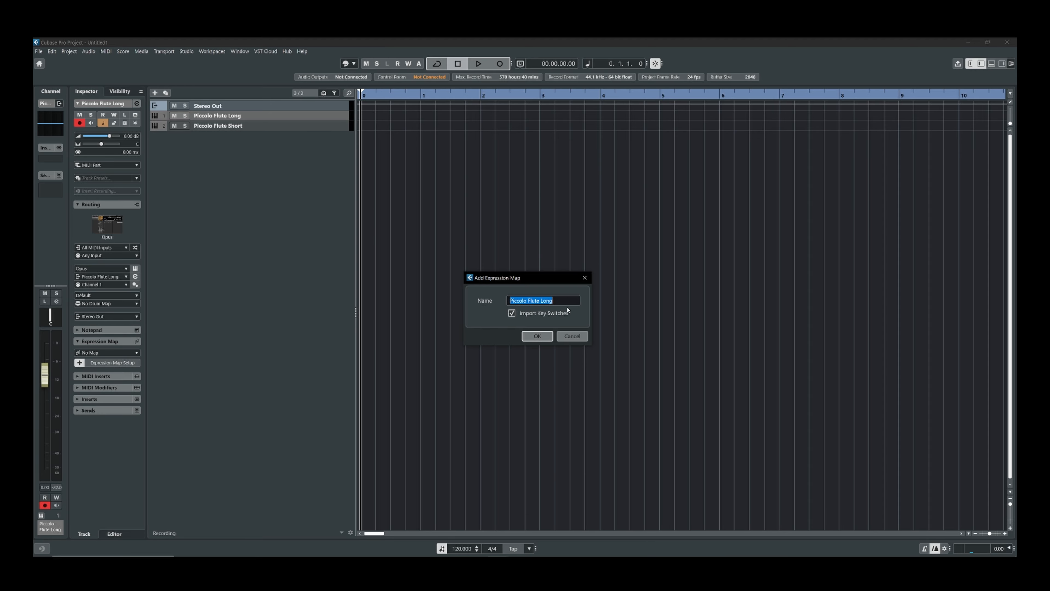
pyautogui.click(534, 335)
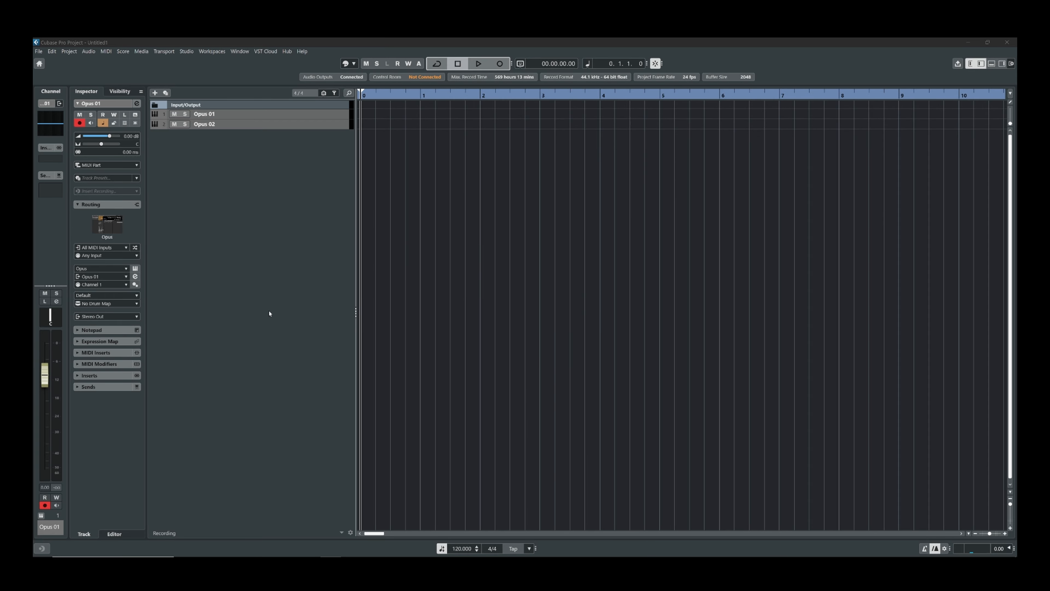
pyautogui.rightClick(108, 418)
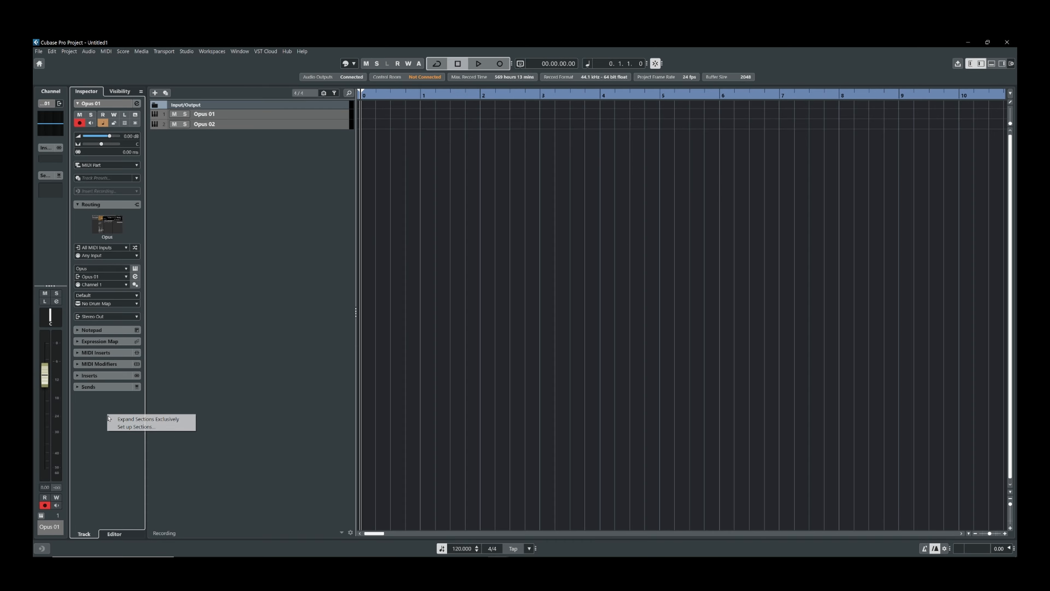
pyautogui.click(157, 427)
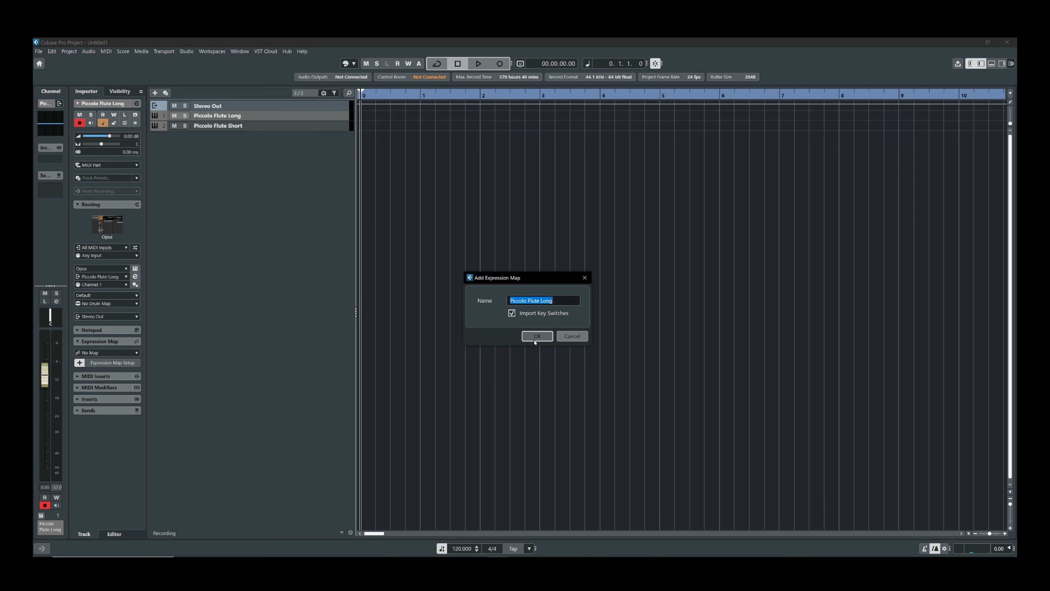
pyautogui.click(534, 339)
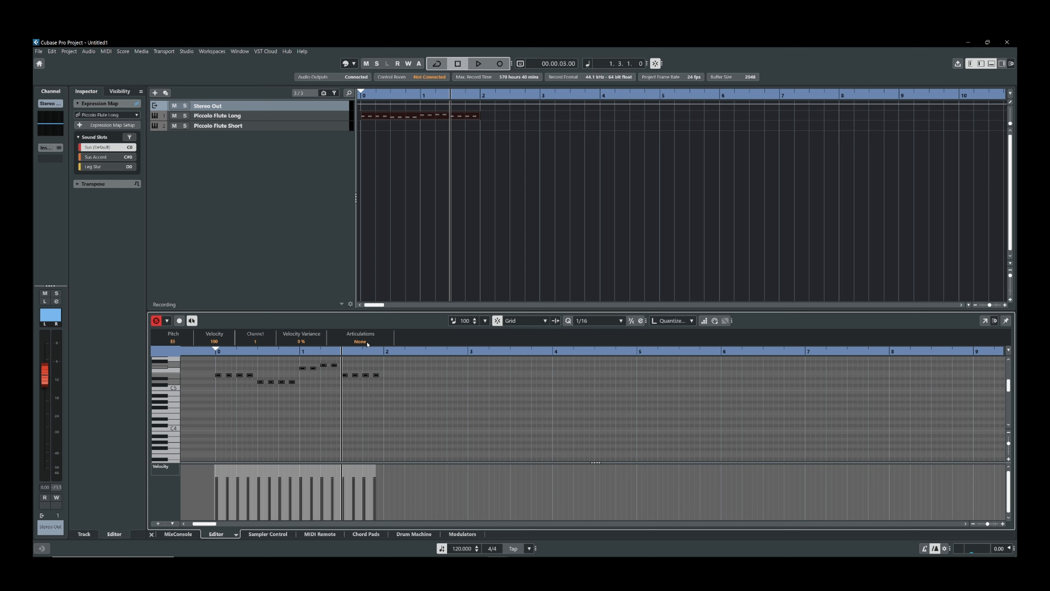
# - In the Piccolo Flute Long expression map, change the type of Sus, Sus Accent and Leg Slur to attribute (note symbol)
pyautogui.click(305, 237)
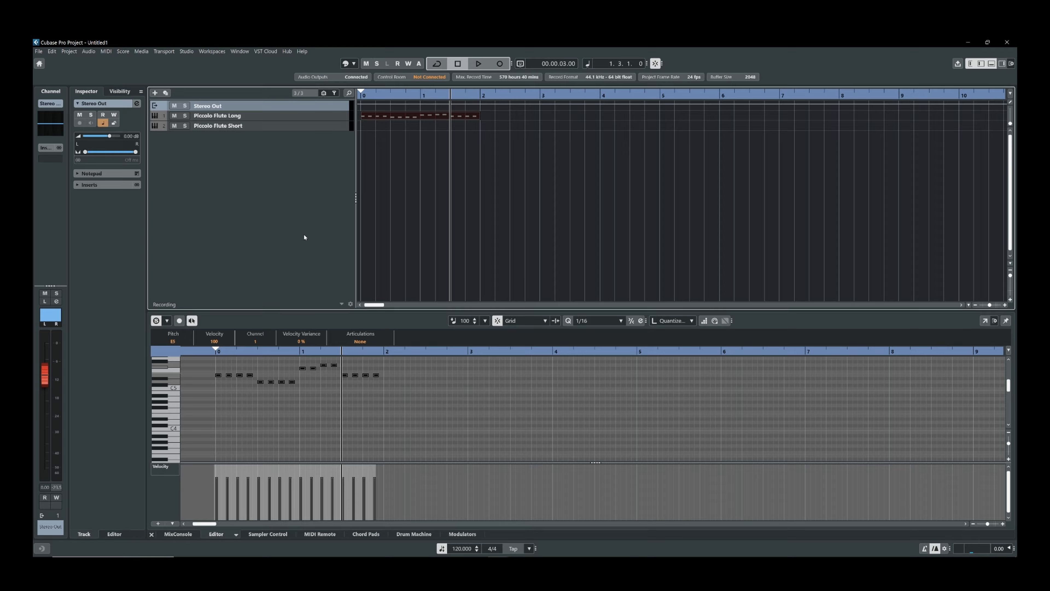
pyautogui.click(235, 116)
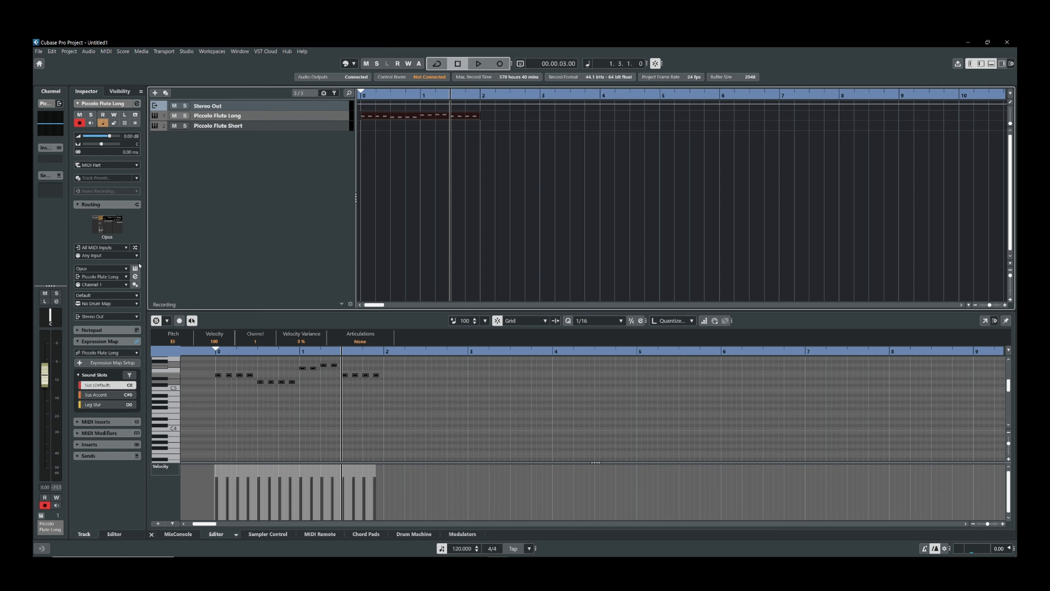
pyautogui.click(111, 363)
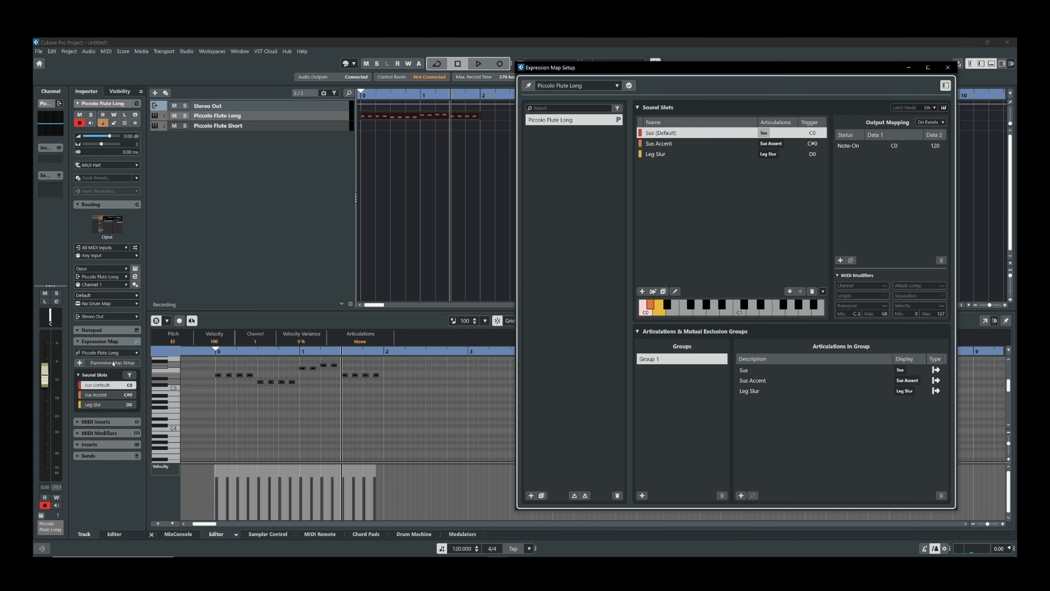
pyautogui.click(940, 371)
pyautogui.click(939, 371)
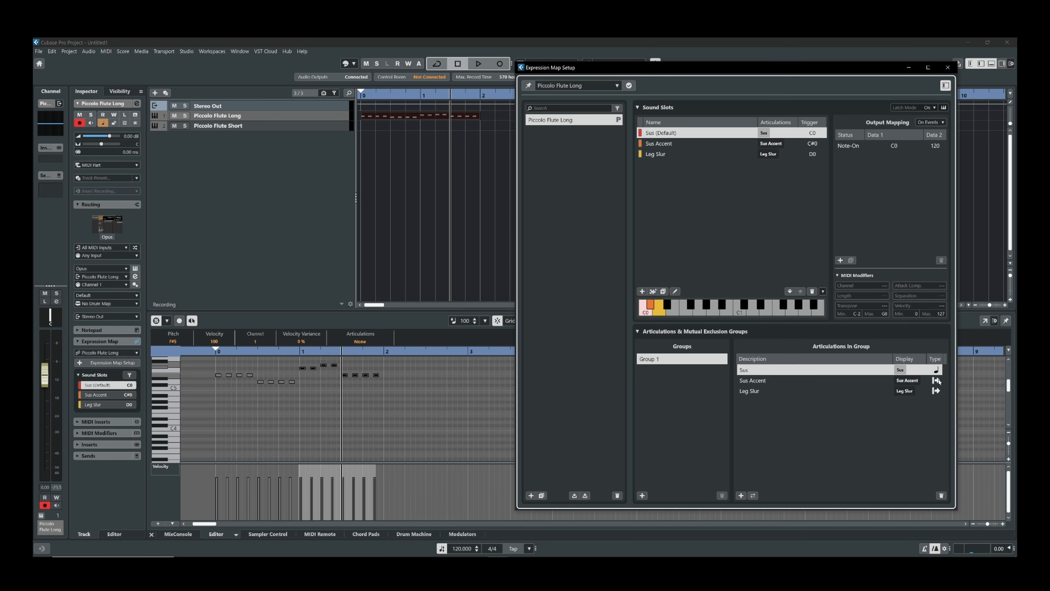
pyautogui.click(939, 381)
pyautogui.click(939, 381)
pyautogui.click(939, 392)
pyautogui.click(938, 392)
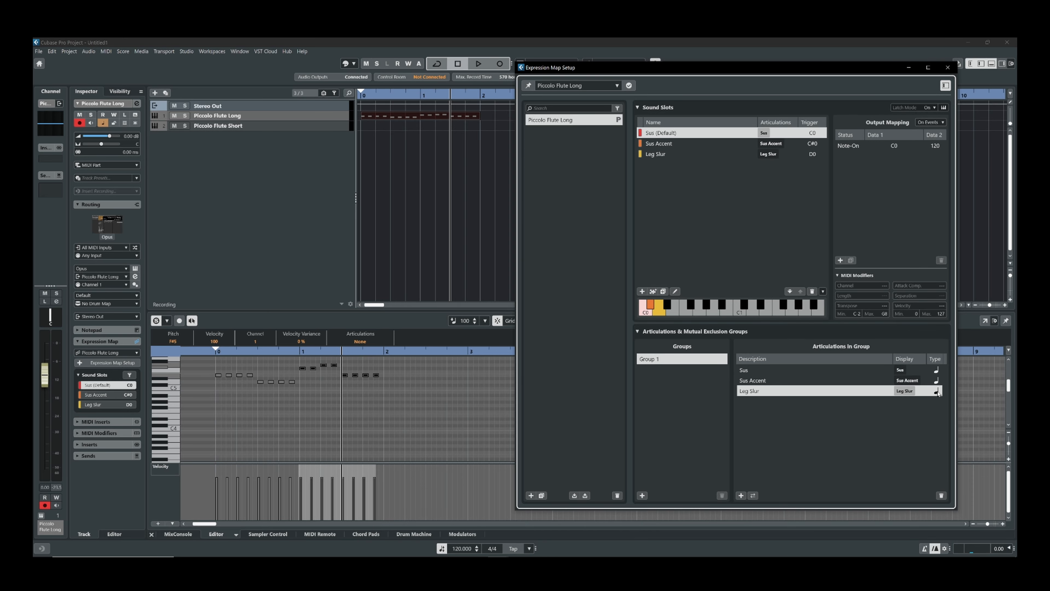
# - Check the articulation choices for the selected notes and move the MIDI part to the Piccolo Flute Short track
pyautogui.click(366, 344)
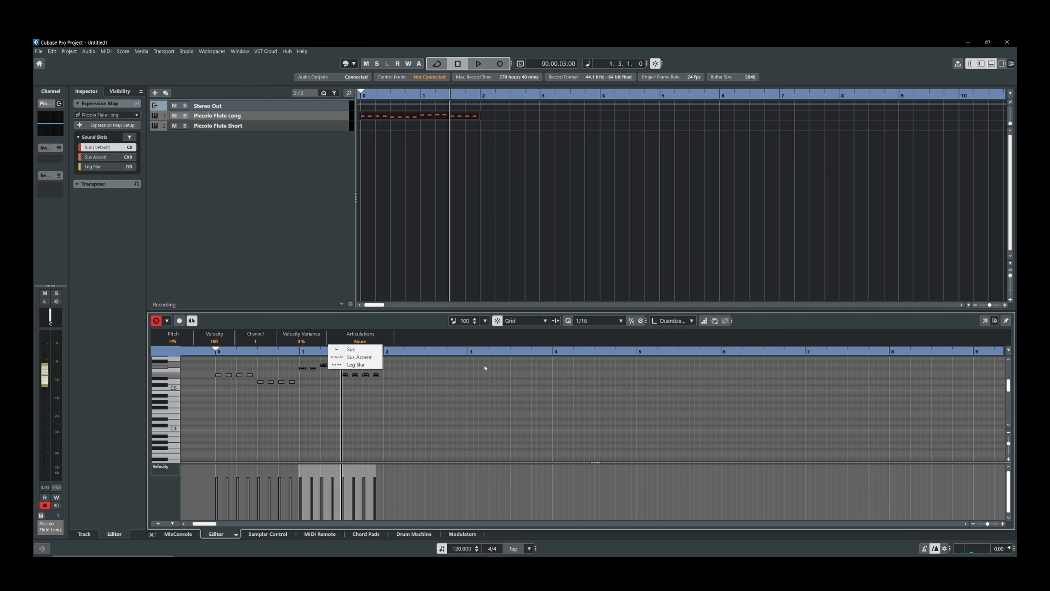
pyautogui.click(369, 350)
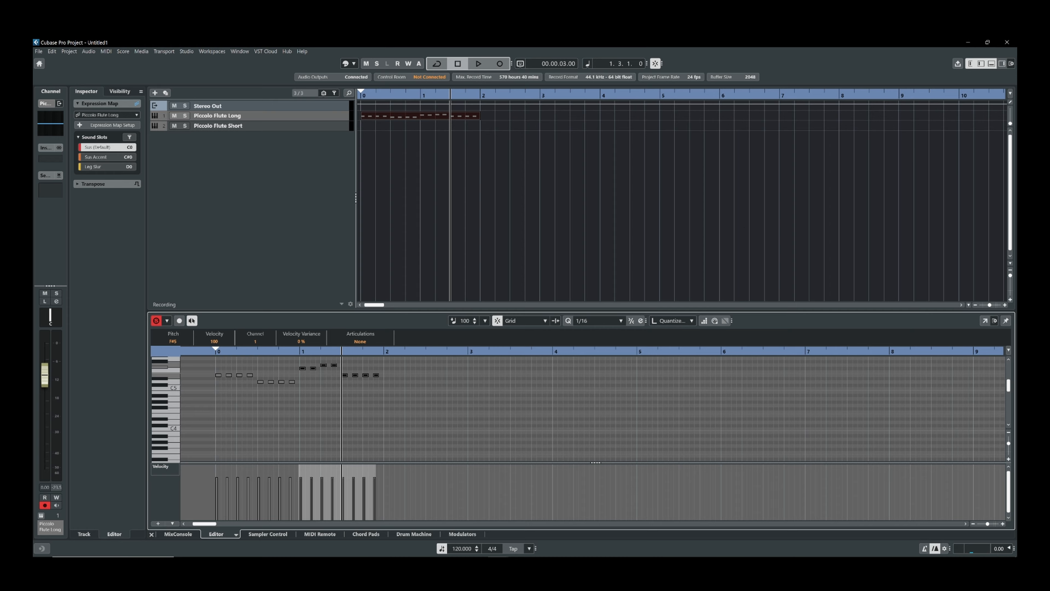
pyautogui.moveTo(374, 121); pyautogui.dragTo(404, 127)
pyautogui.click(415, 424)
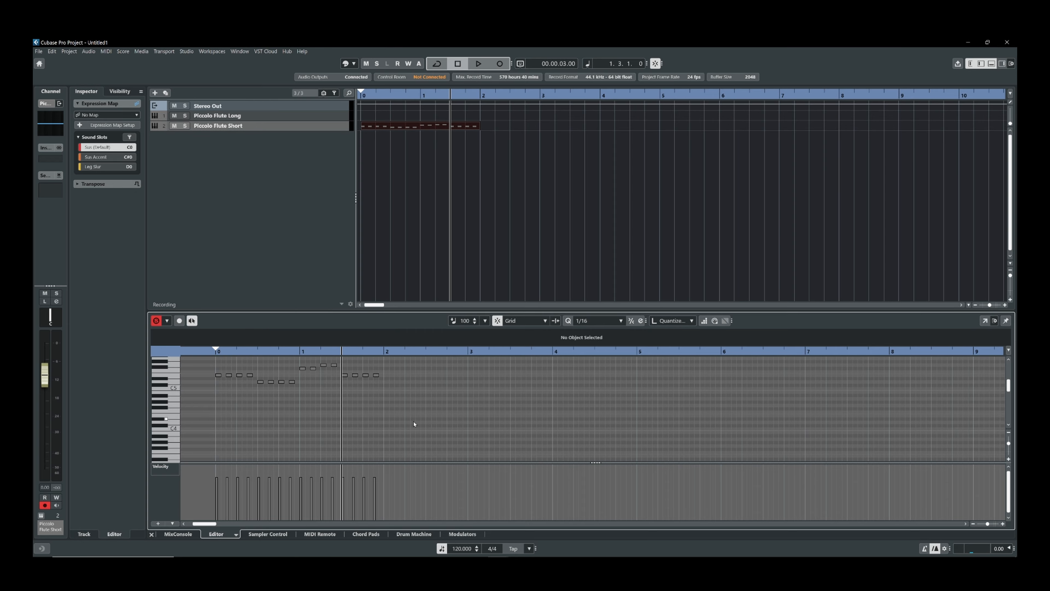
pyautogui.moveTo(422, 396); pyautogui.dragTo(536, 410)
# - Add a Piccolo Flute Short expression map with imported key switches and set StacSs DblTng RRx9 and Stac DblTng RRx9 to attribute type
pyautogui.click(250, 124)
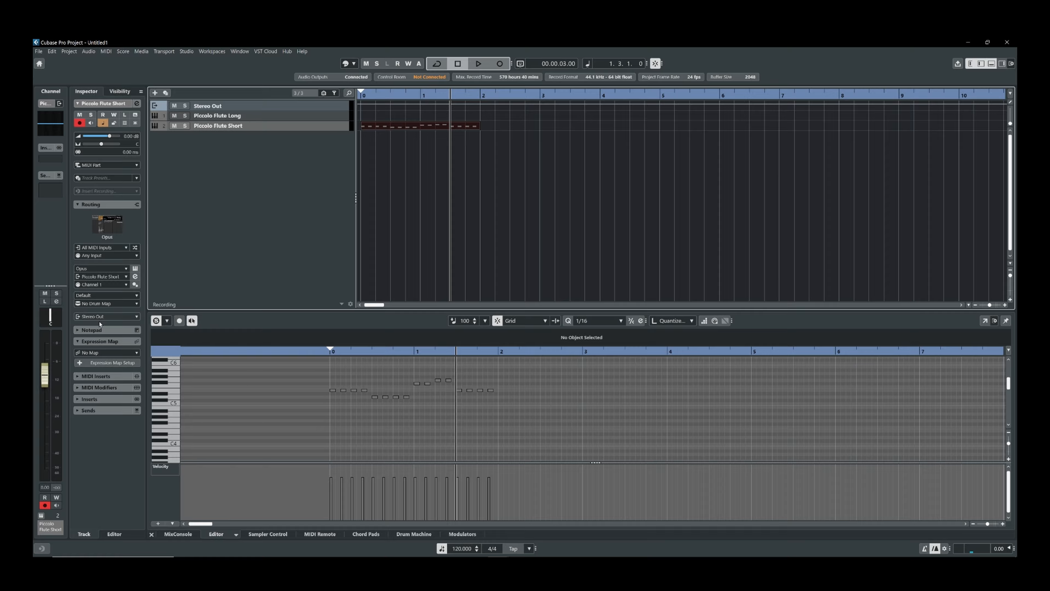
pyautogui.click(79, 362)
pyautogui.click(536, 336)
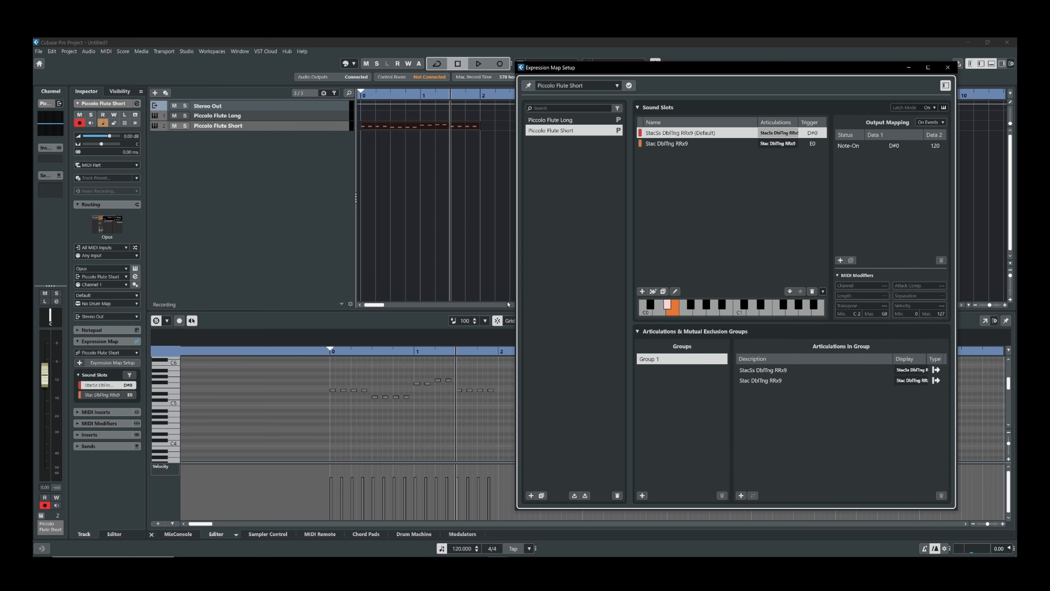
pyautogui.click(936, 370)
pyautogui.click(936, 380)
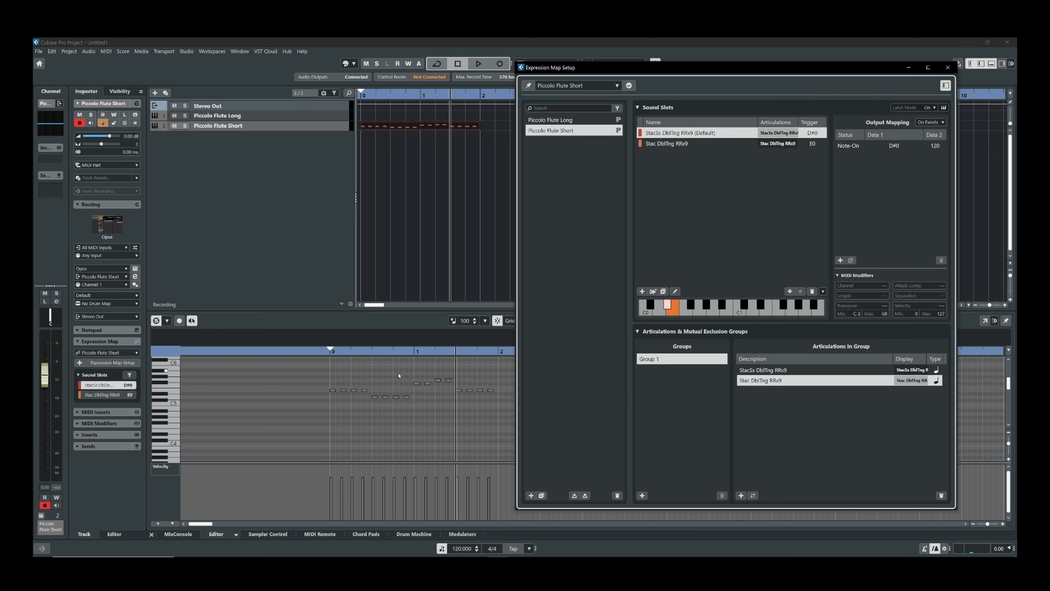
# - Assign the Stac DblTng RRx9 articulation to all notes of the Piccolo Flute Short part and play it back from the start
pyautogui.moveTo(403, 363); pyautogui.dragTo(345, 367)
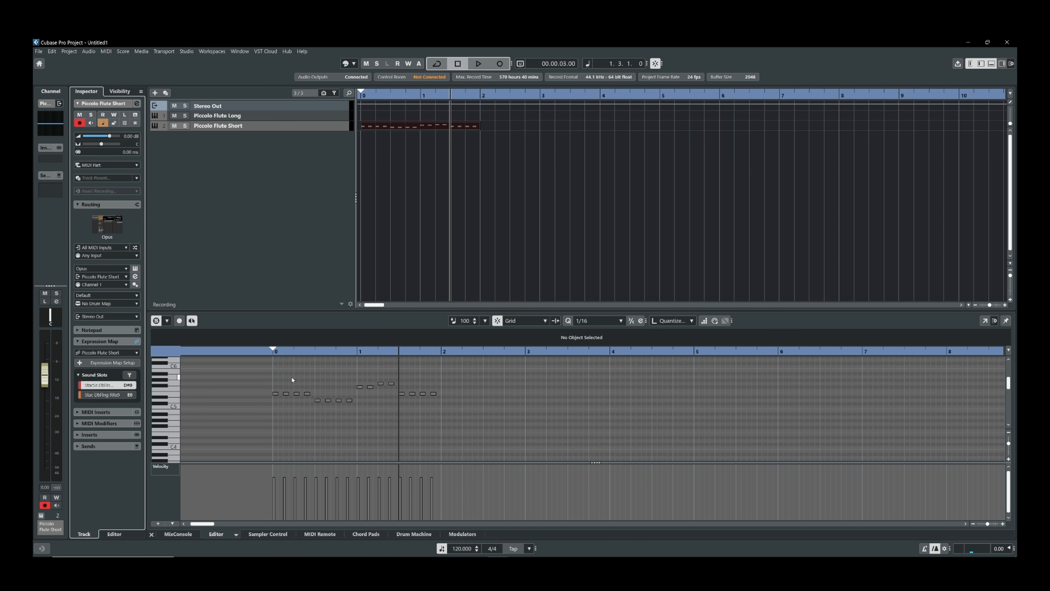
pyautogui.click(290, 379)
pyautogui.click(273, 351)
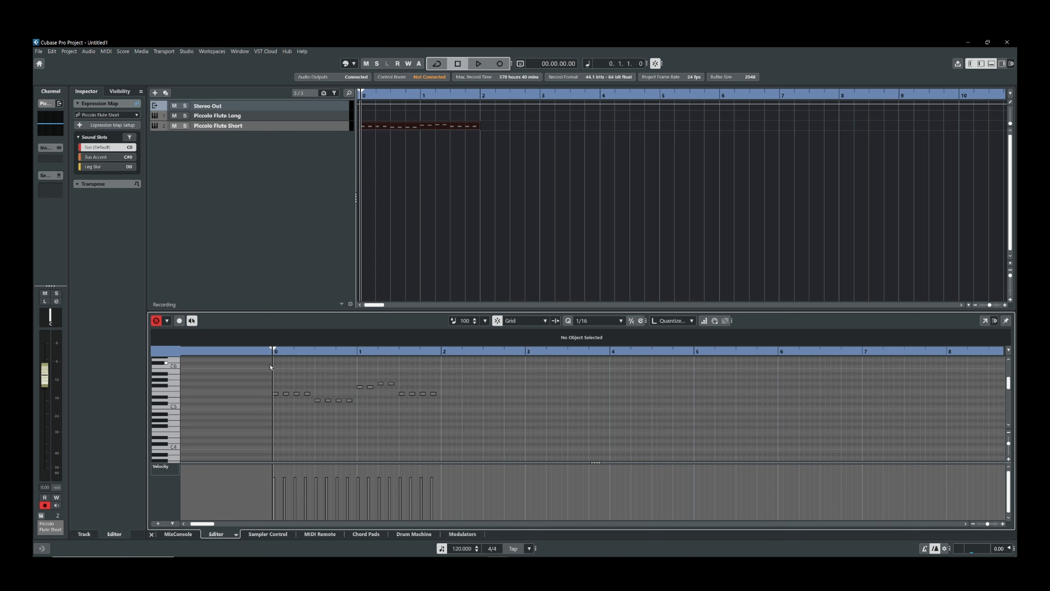
pyautogui.moveTo(273, 366); pyautogui.dragTo(445, 416)
pyautogui.click(361, 343)
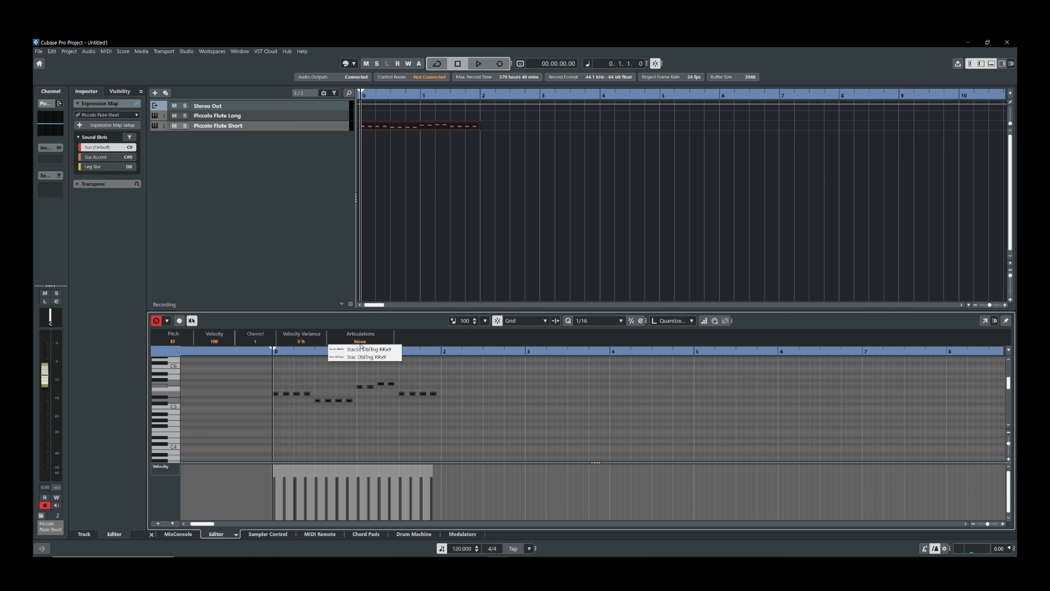
pyautogui.click(371, 357)
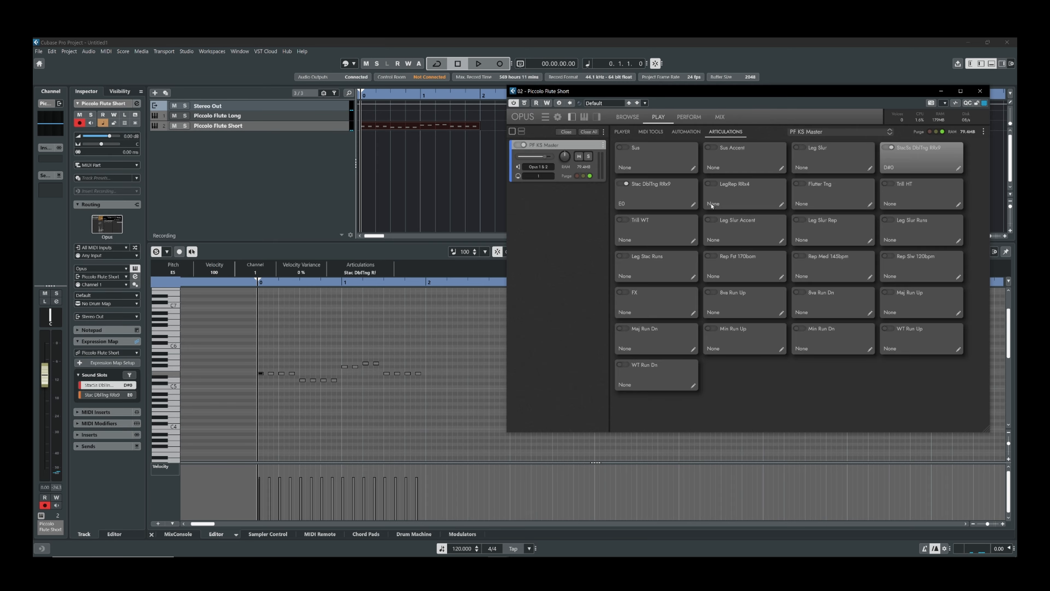
pyautogui.press('space')
pyautogui.press('space')
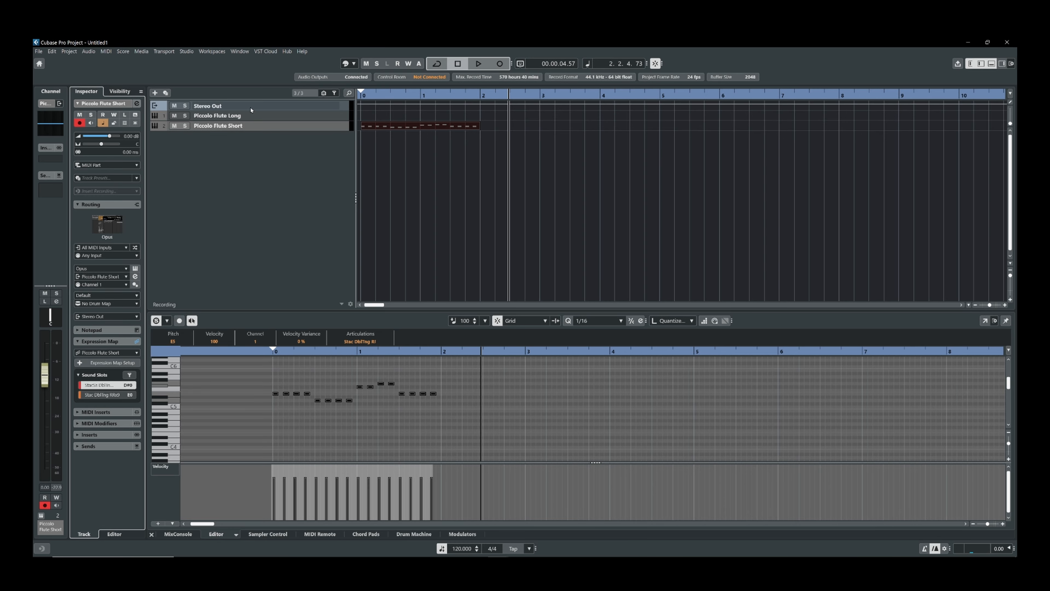
# - Review the Opus instrument and the expression map setup of the Piccolo Flute Long track
pyautogui.click(250, 116)
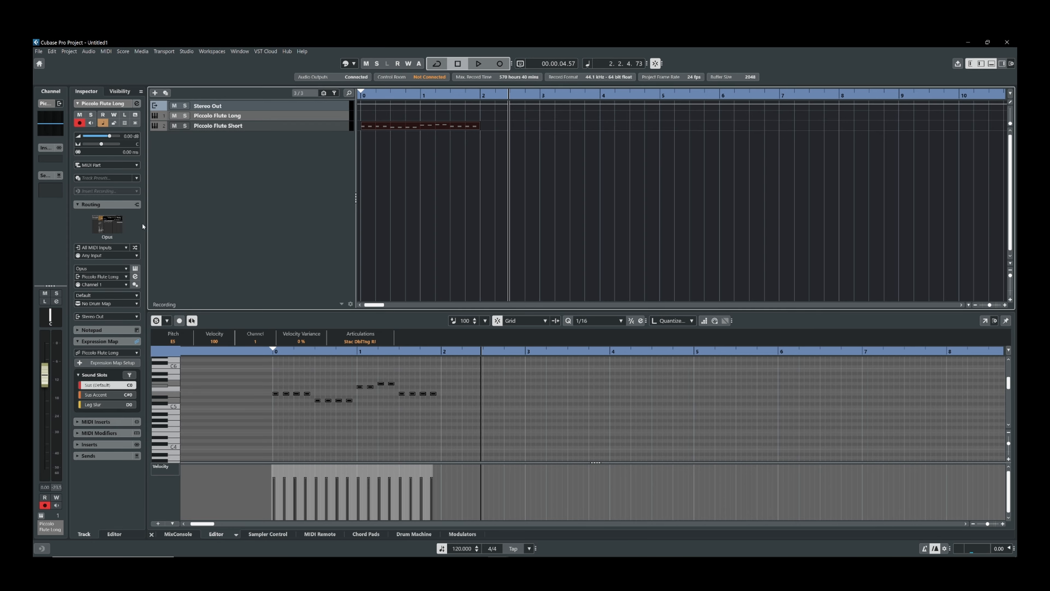
pyautogui.click(135, 268)
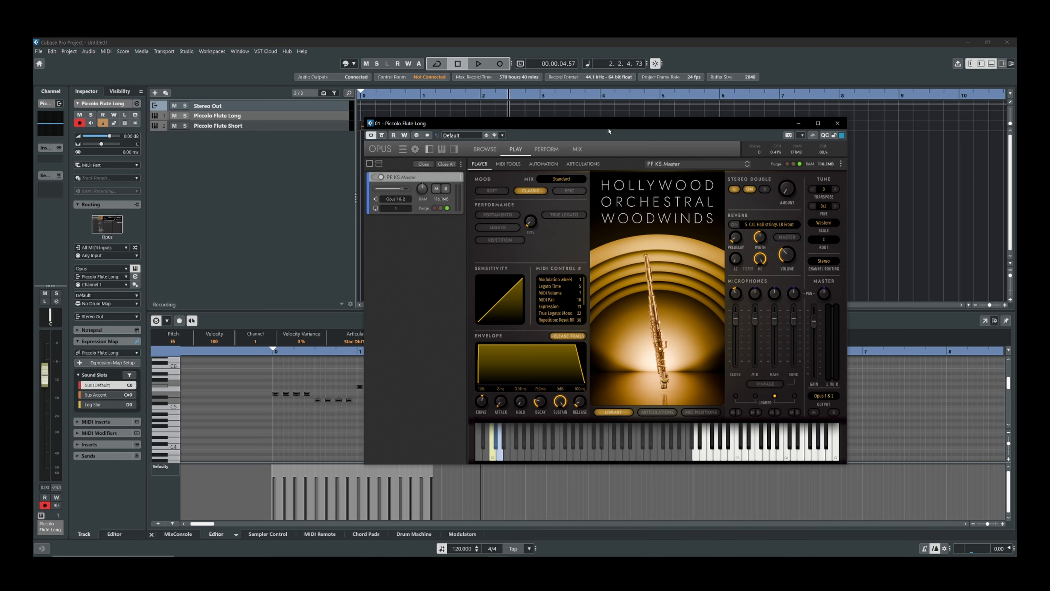
pyautogui.moveTo(609, 130); pyautogui.dragTo(753, 113)
pyautogui.click(982, 114)
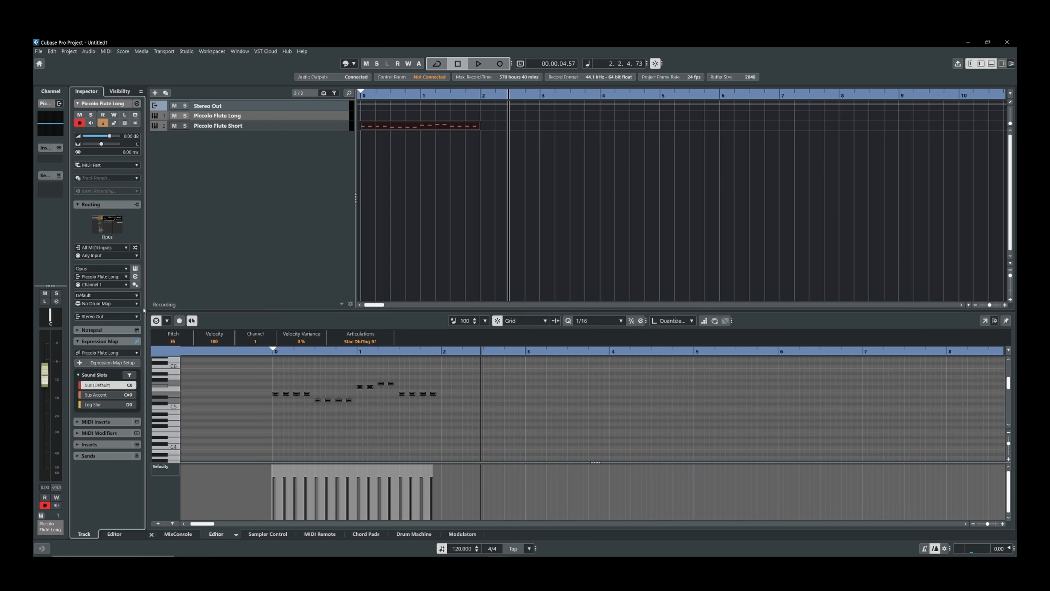
pyautogui.click(108, 362)
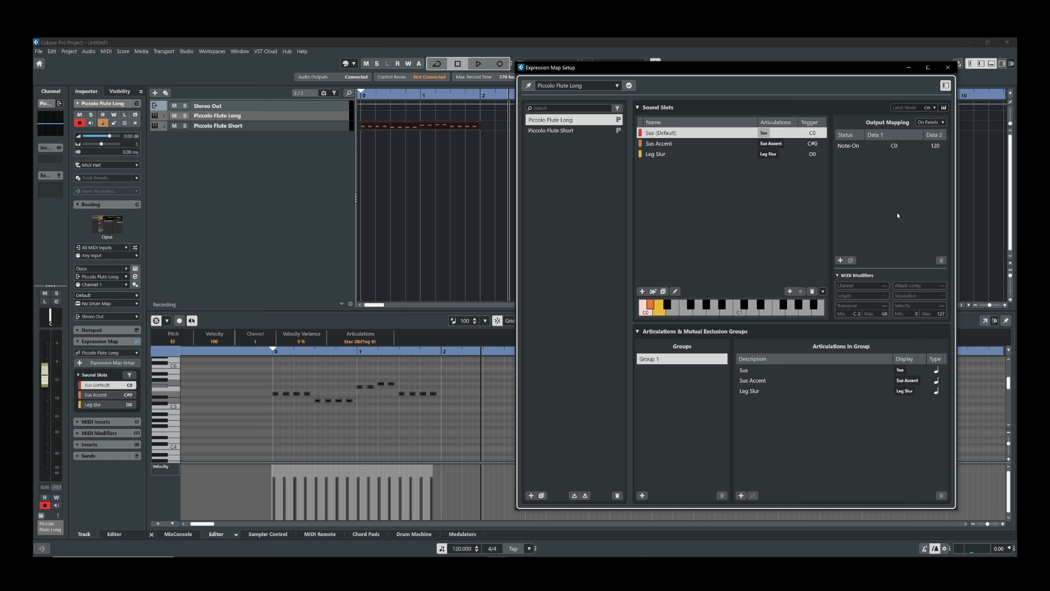
pyautogui.click(948, 67)
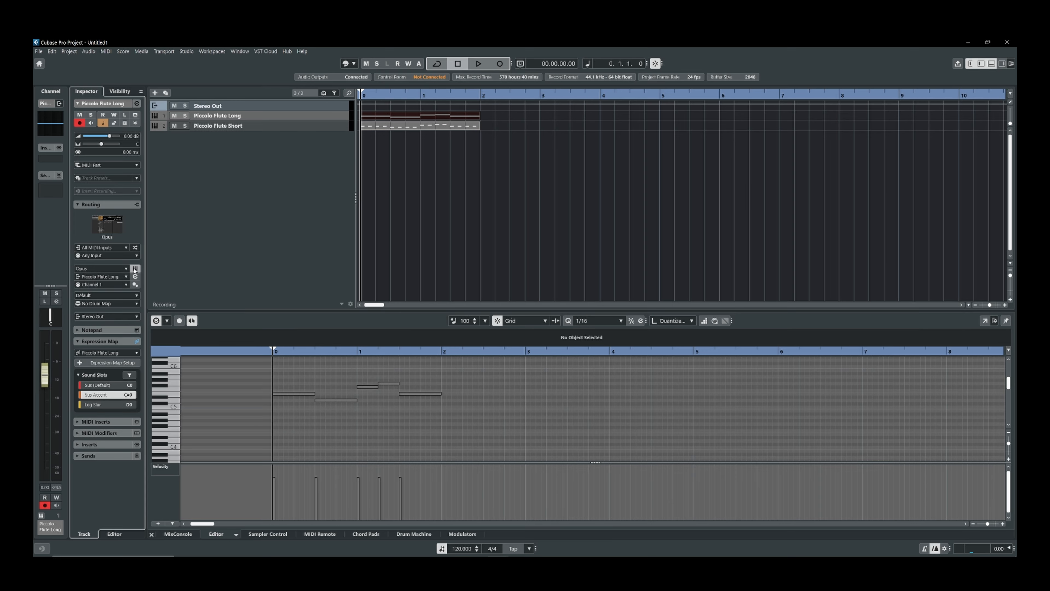
# - In Opus on the Piccolo Flute Long track, remove the key trigger of the Sus Accent articulation
pyautogui.click(135, 268)
pyautogui.click(728, 155)
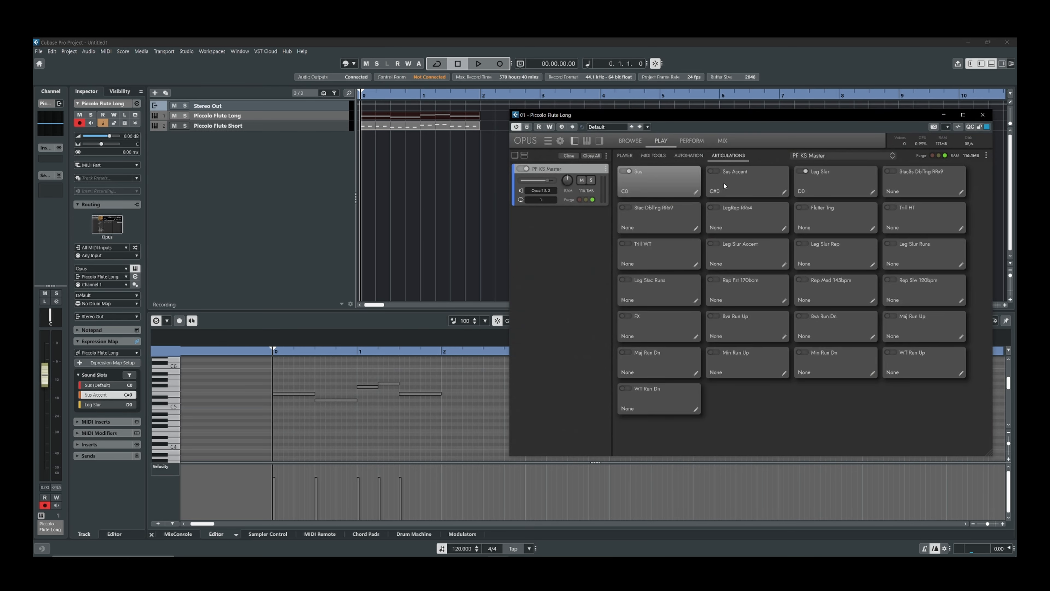
pyautogui.click(723, 188)
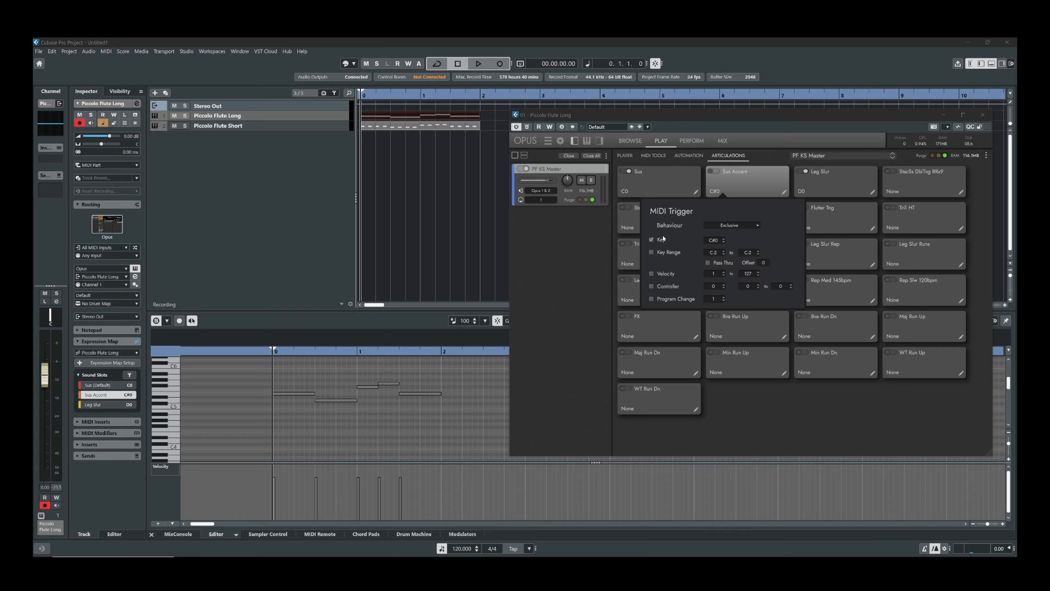
pyautogui.click(652, 239)
pyautogui.click(778, 145)
pyautogui.click(983, 115)
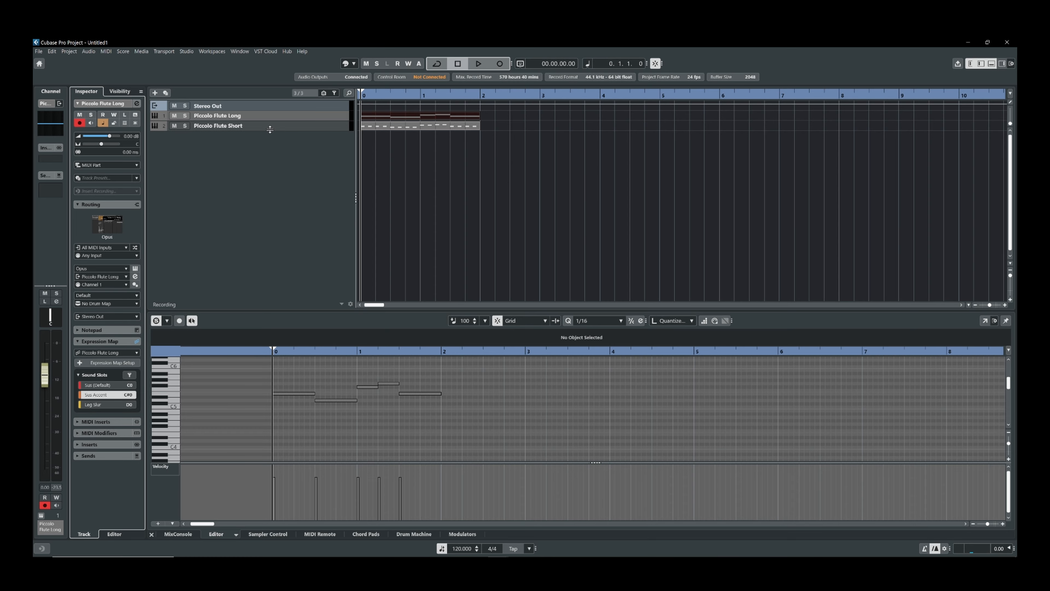
# - Delete the Sus Accent sound slot from the Piccolo Flute Long expression map and close the setup
pyautogui.click(240, 117)
pyautogui.click(107, 363)
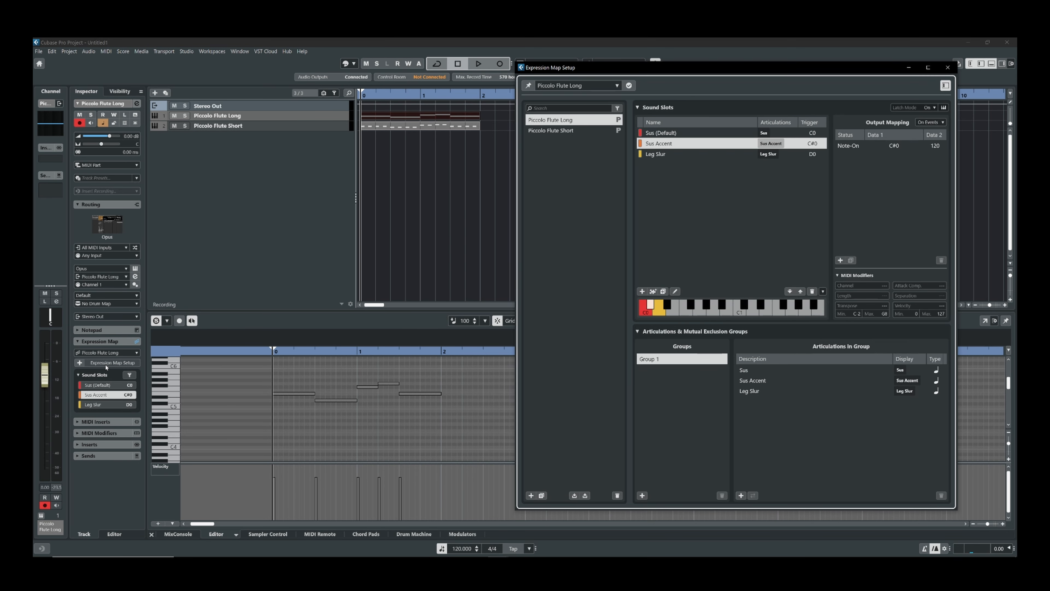
pyautogui.doubleClick(720, 143)
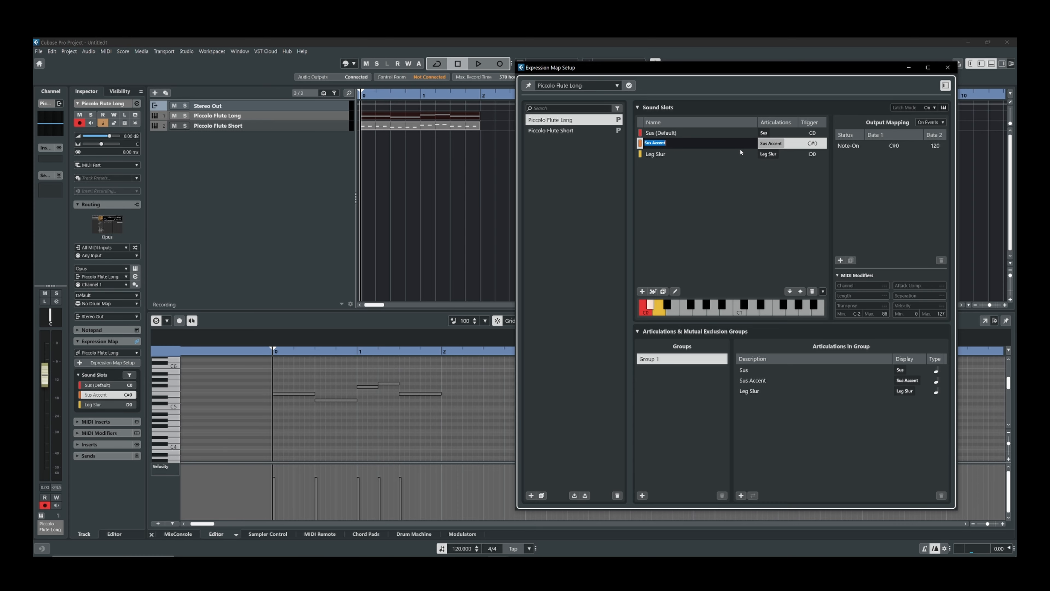
pyautogui.press('Return')
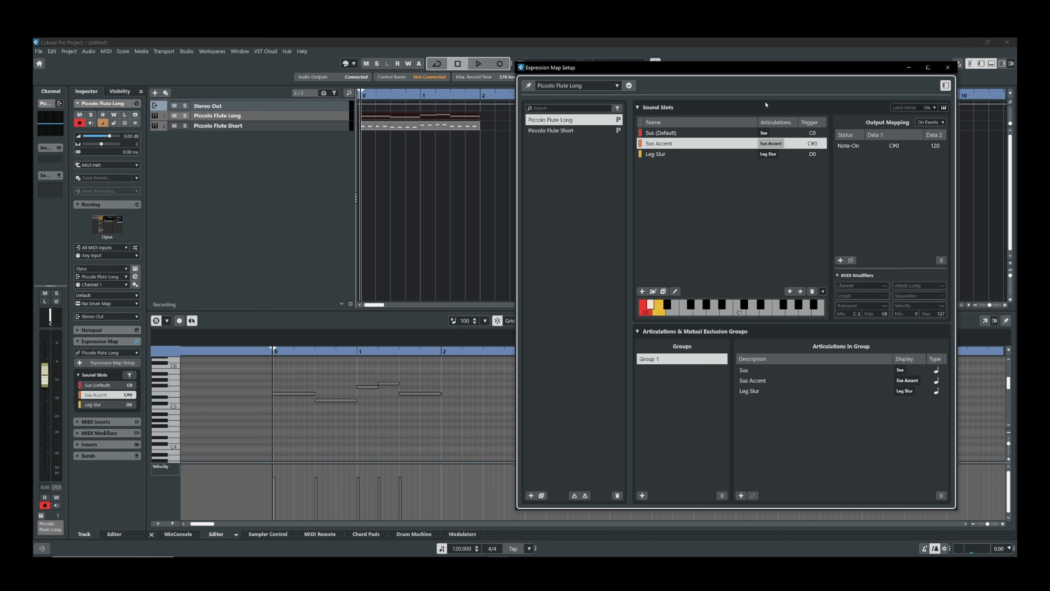
pyautogui.press('Delete')
pyautogui.click(948, 67)
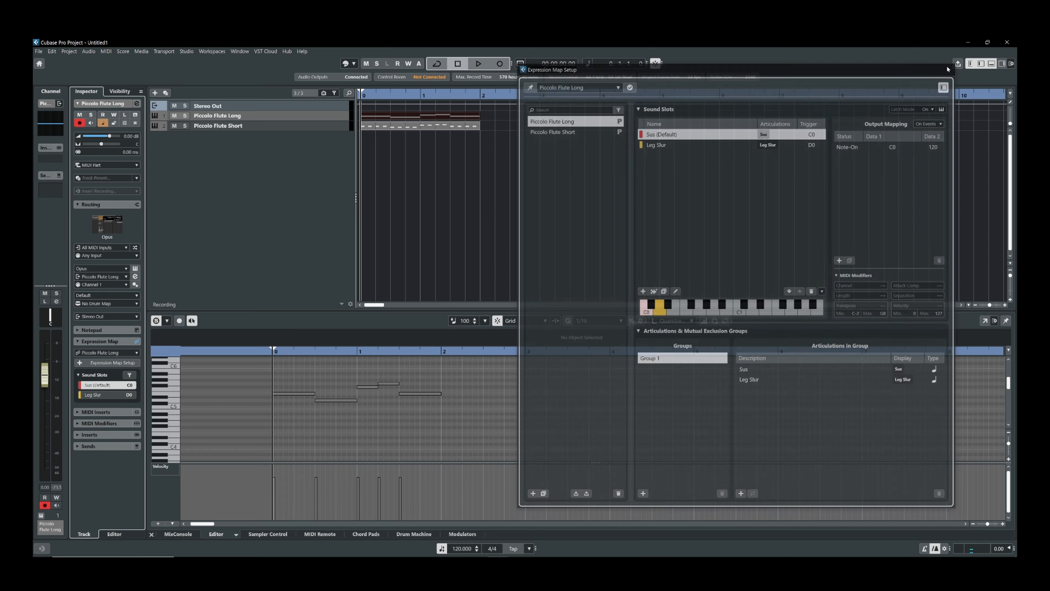
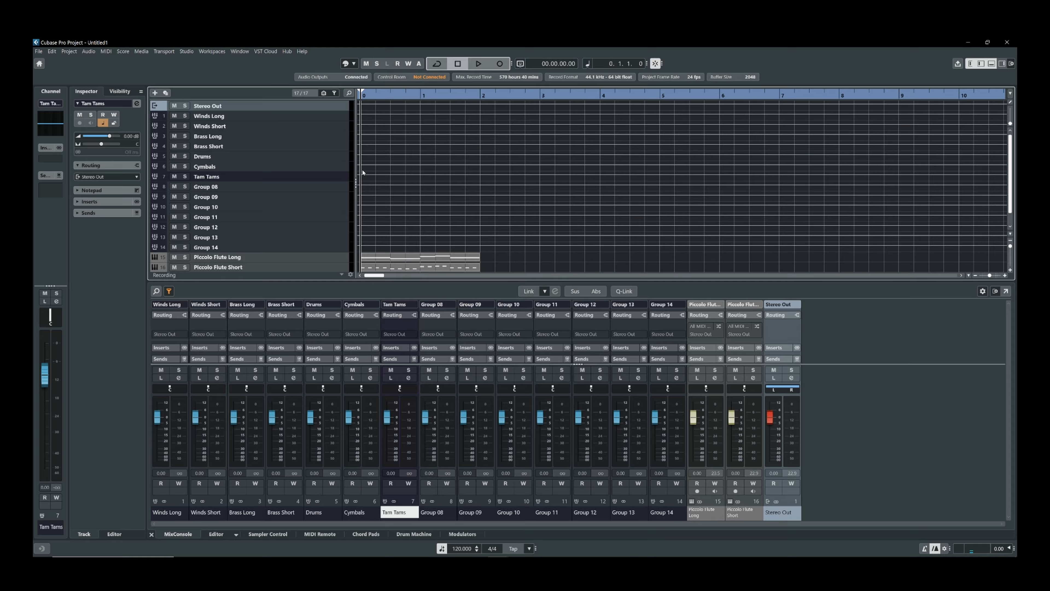
# - Rename group tracks 08 to 14 as Woods, Metals, Harp, Piano, Choir, Strings Long and Strings Short
pyautogui.click(256, 186)
pyautogui.click(253, 197)
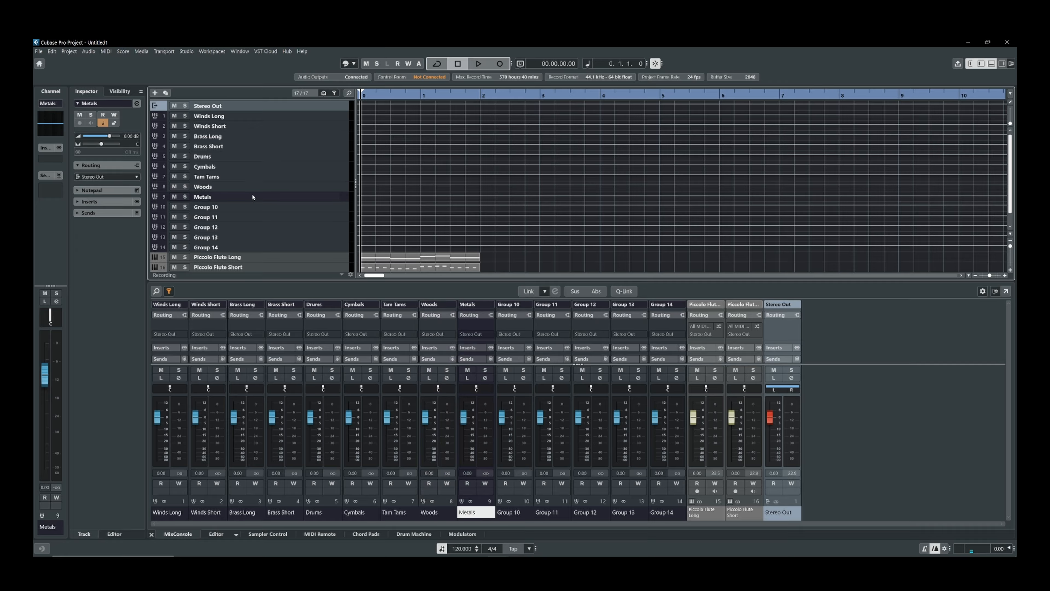
pyautogui.click(253, 206)
pyautogui.click(272, 220)
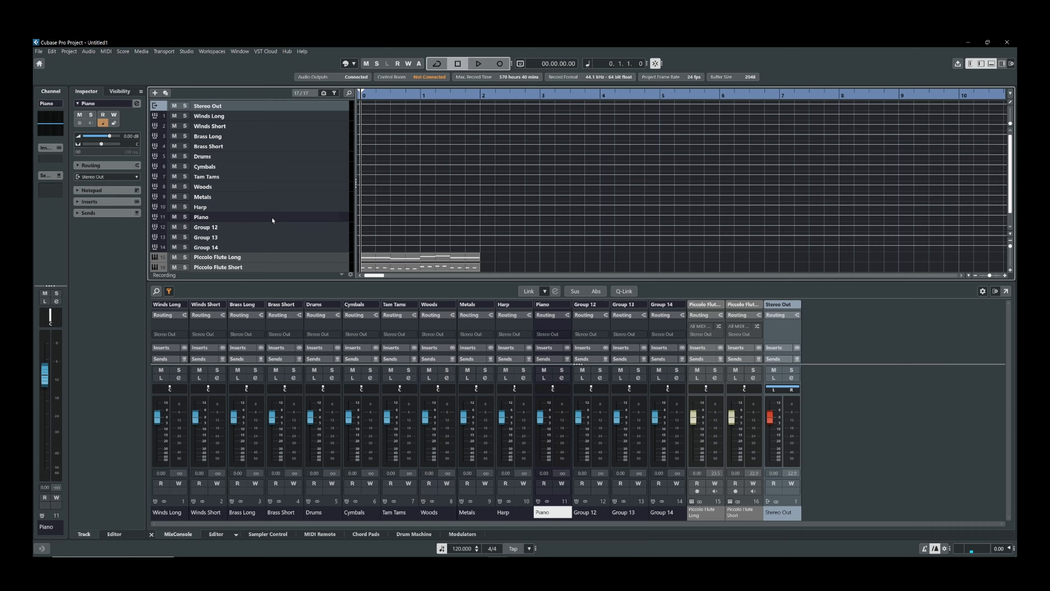
pyautogui.click(255, 226)
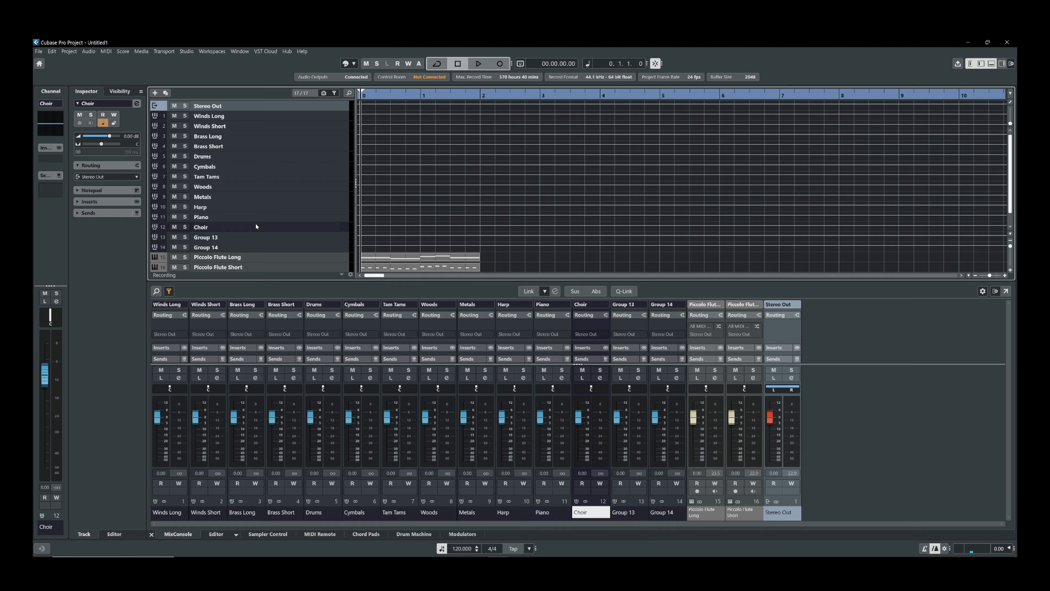
pyautogui.click(242, 236)
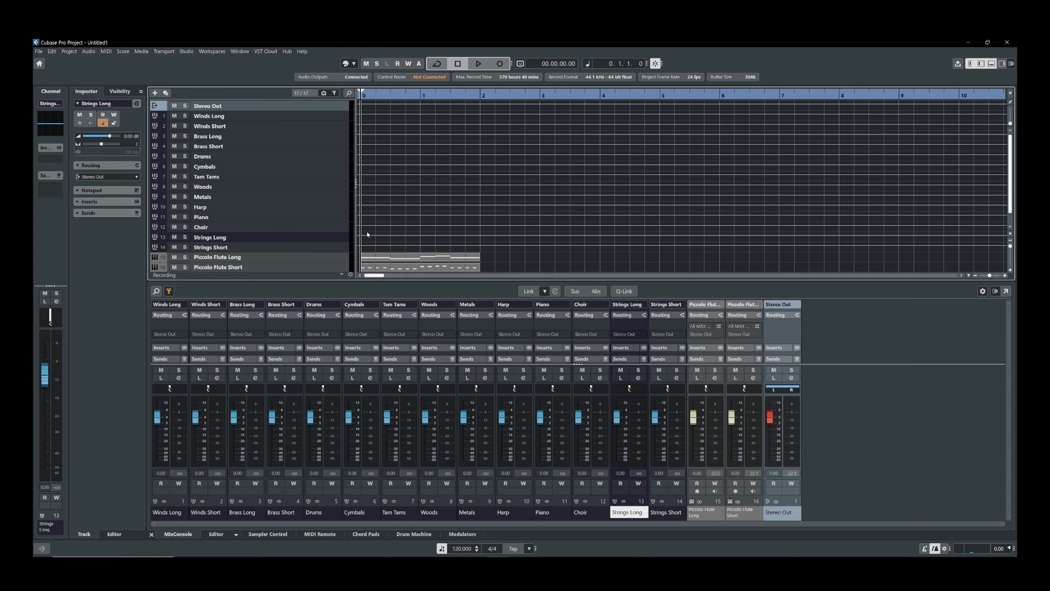
# - Route the Piccolo Flute Long output to the Winds Long group and Piccolo Flute Short to Winds Short
pyautogui.click(712, 411)
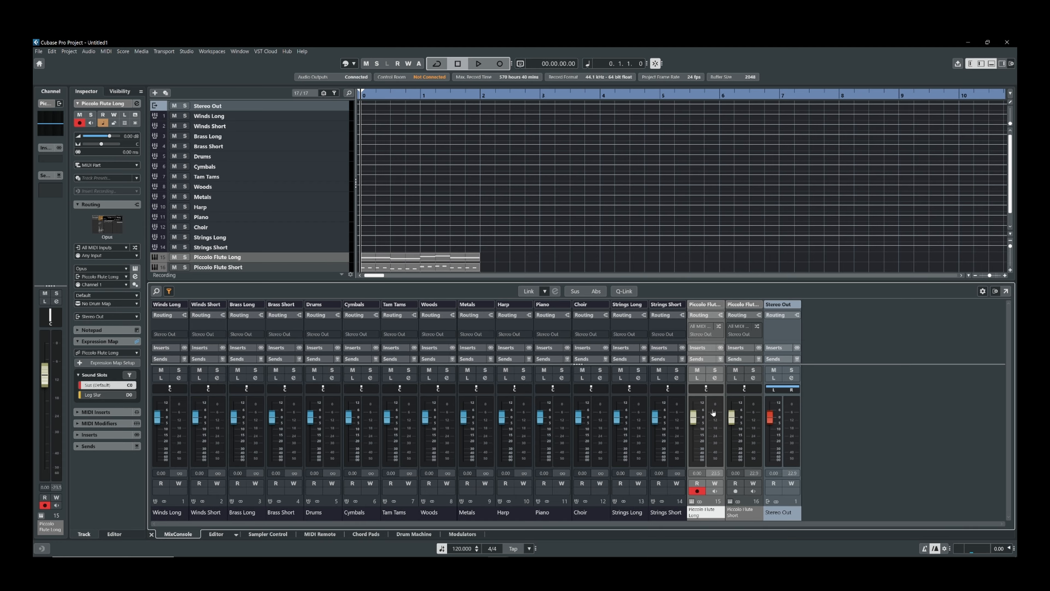
pyautogui.click(701, 334)
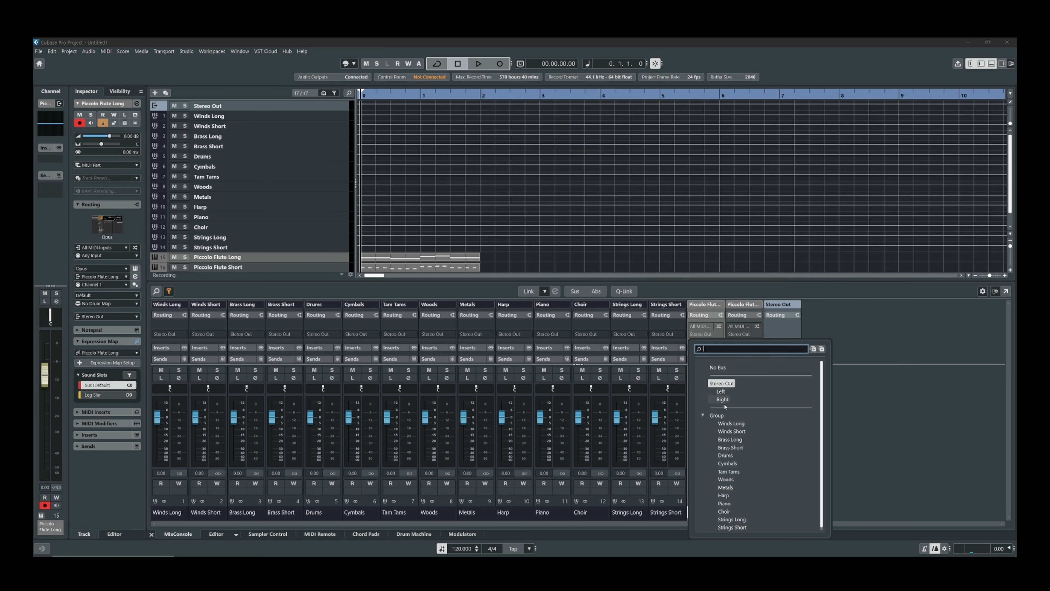
pyautogui.click(731, 423)
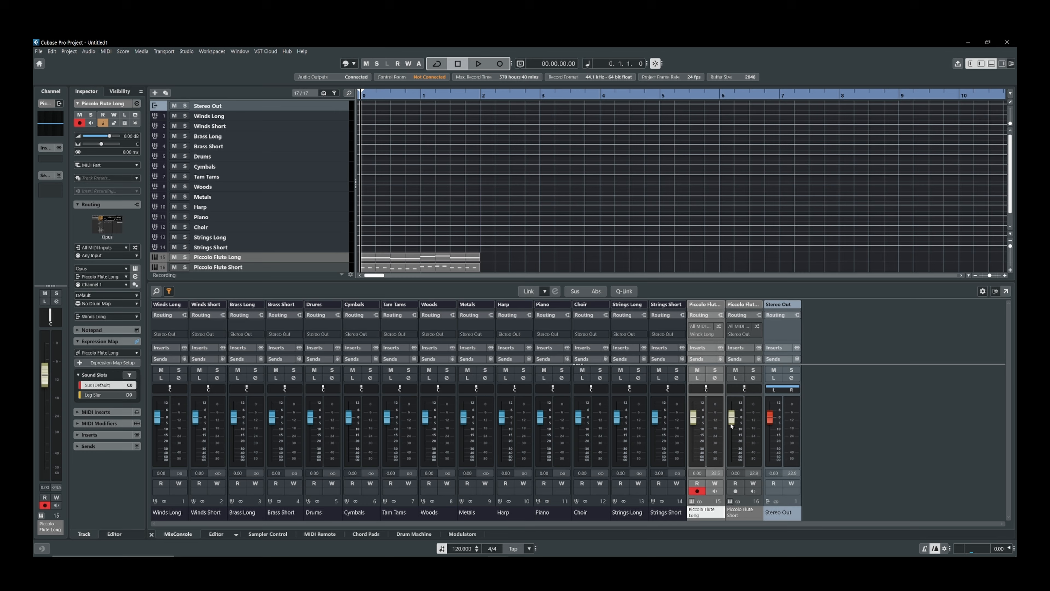
pyautogui.click(749, 411)
pyautogui.click(752, 334)
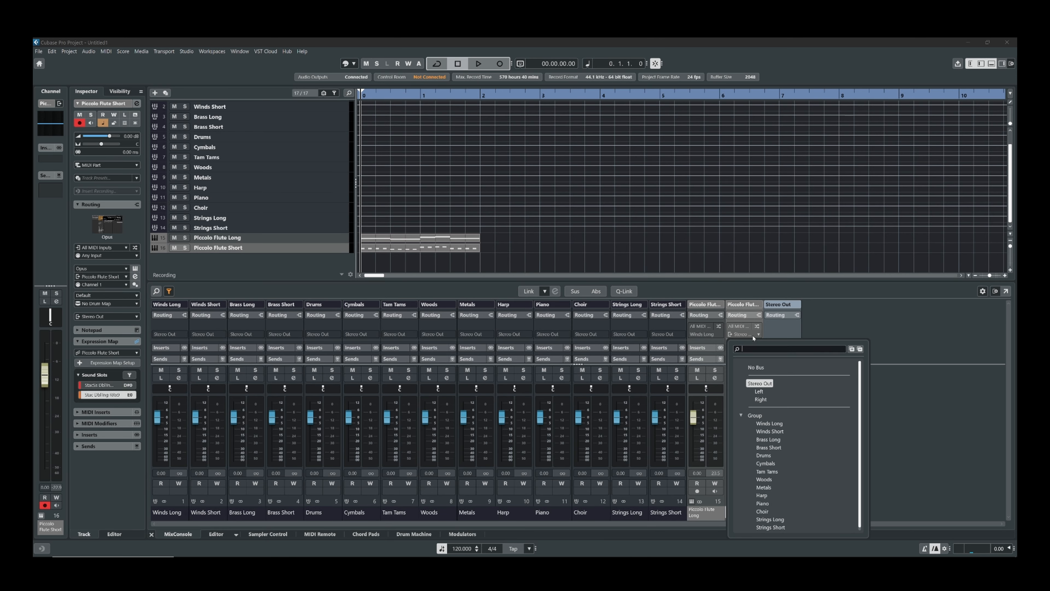
pyautogui.click(775, 434)
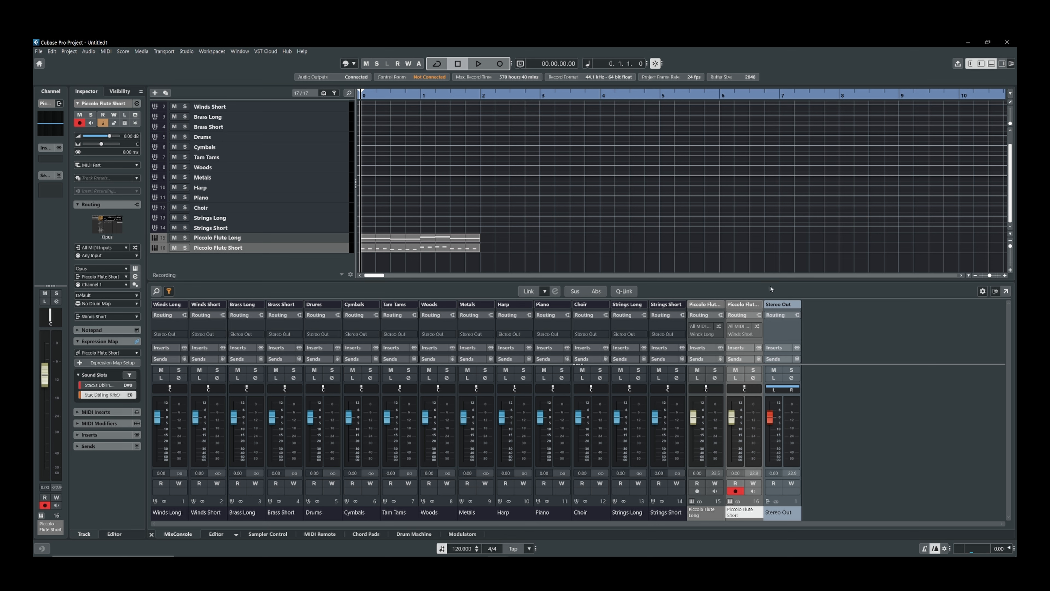
# - Turn on Q-Link with both piccolo flute channels selected and route their outputs together to Stereo Out
pyautogui.click(627, 295)
pyautogui.click(718, 420)
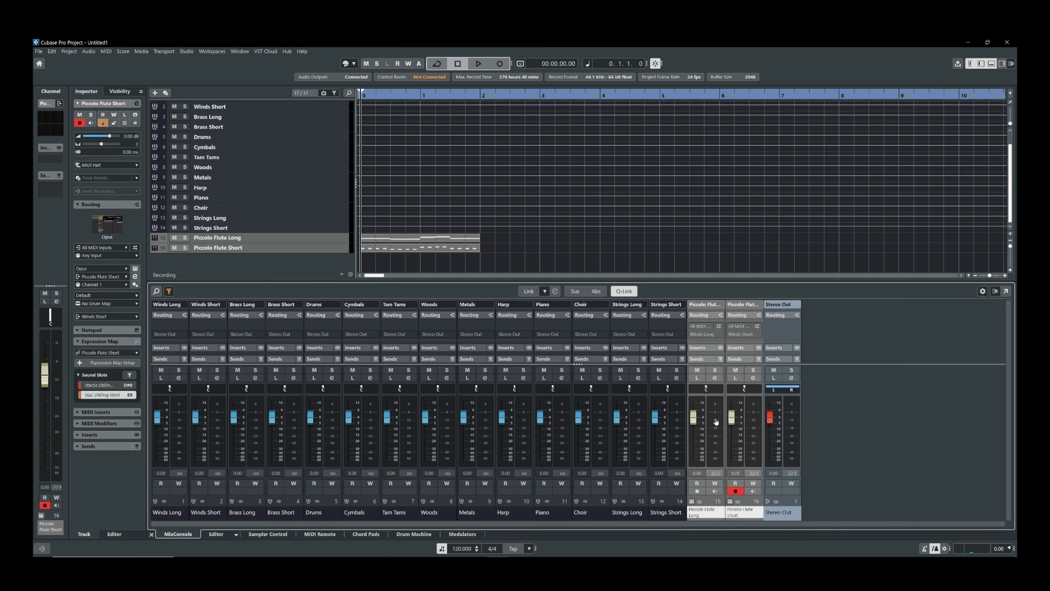
pyautogui.click(710, 334)
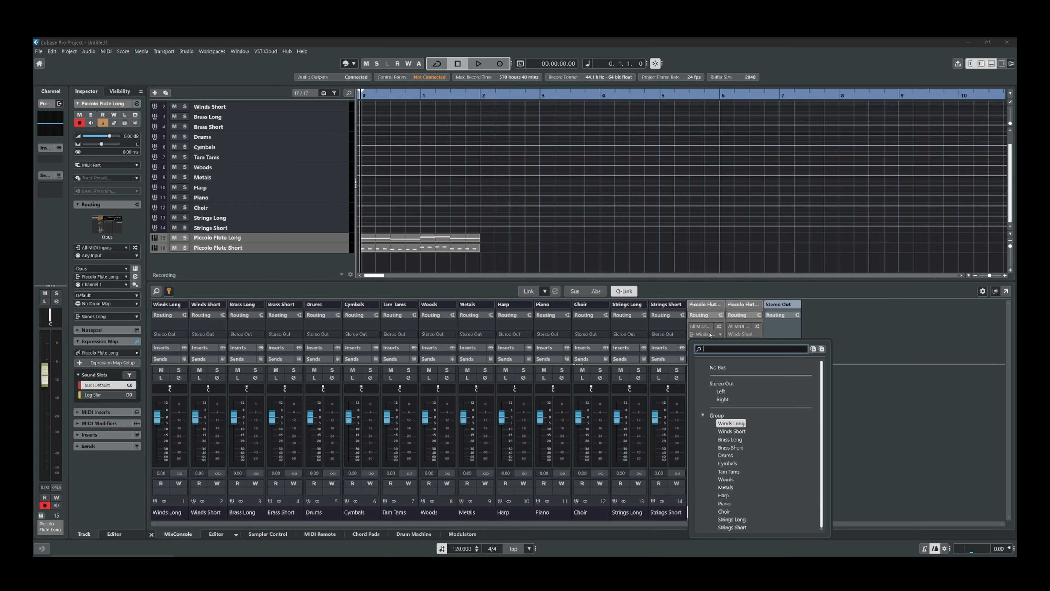
pyautogui.click(722, 385)
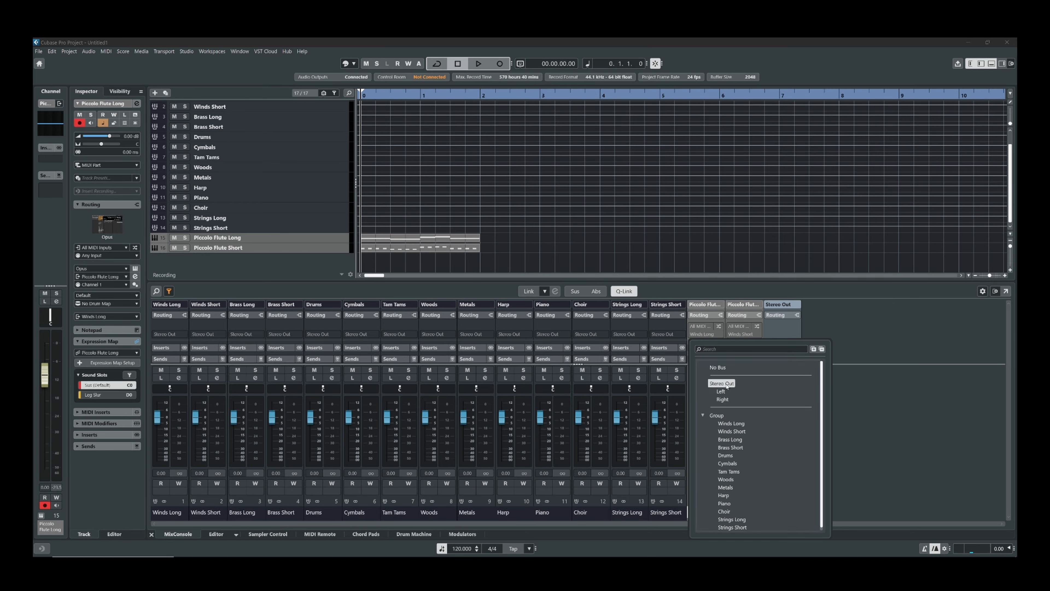
# - Route both linked piccolo flute channels to Winds Long, and return Piccolo Flute Short to Winds Short with Q-Link off
pyautogui.click(706, 334)
pyautogui.click(731, 423)
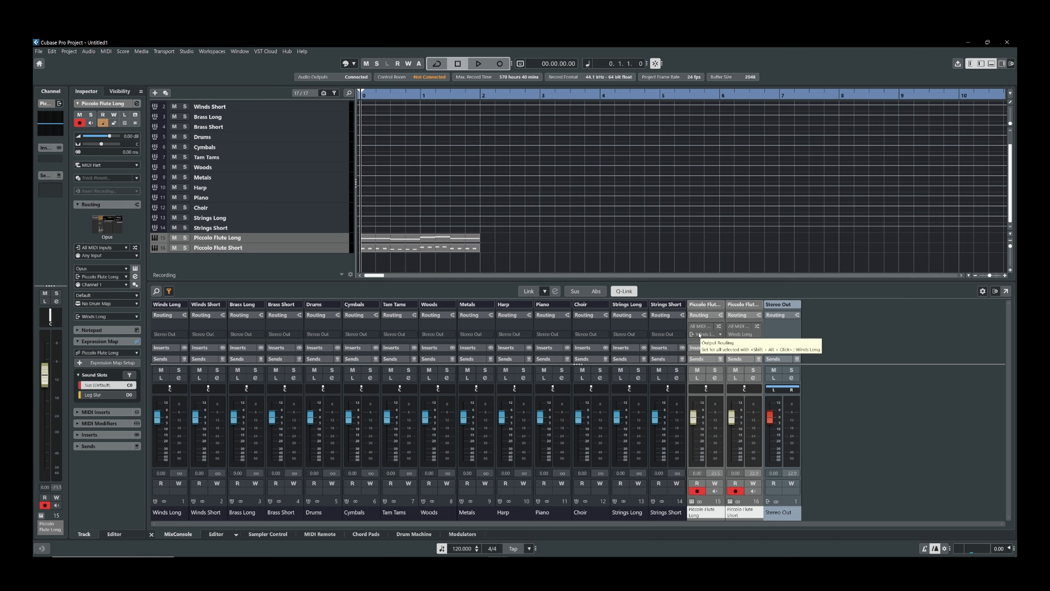
pyautogui.click(741, 333)
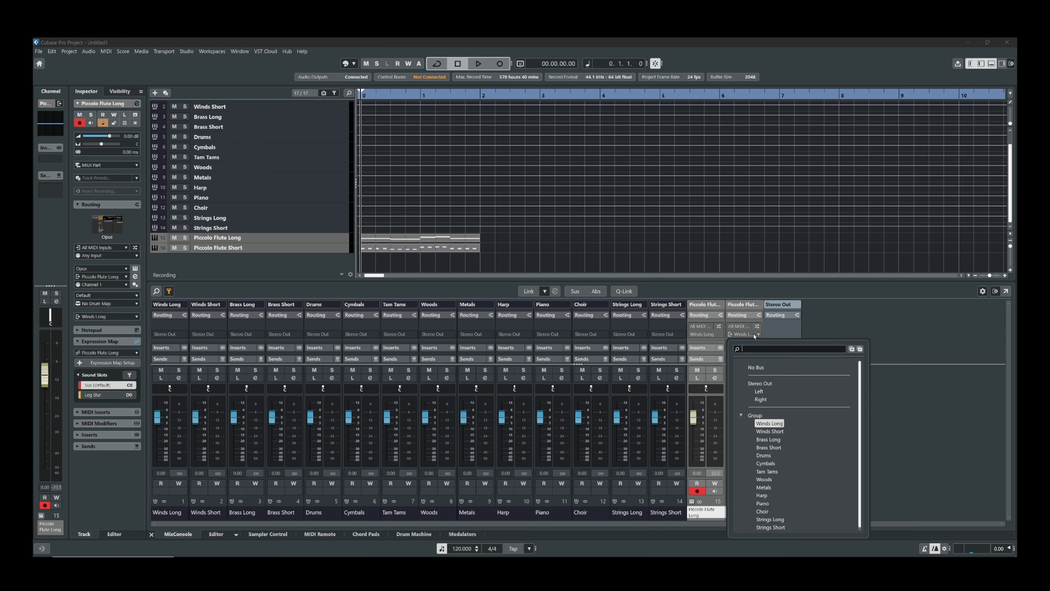
pyautogui.click(769, 431)
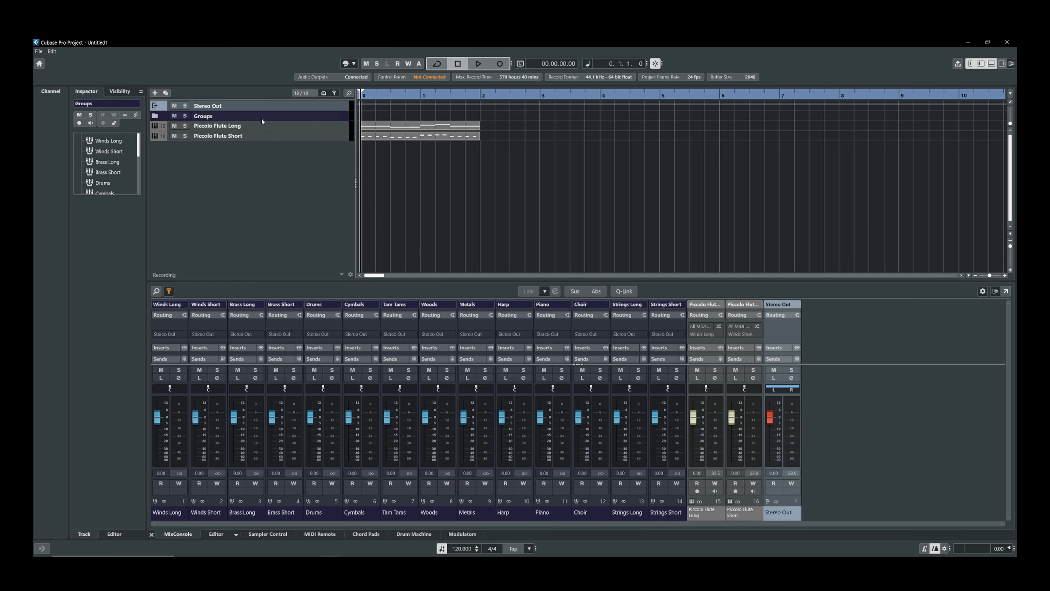
# - Add two stereo effect tracks with Cinematic Rooms Professional, output to Stereo Out, and name them Long Verb and Short Verb
pyautogui.rightClick(262, 119)
pyautogui.moveTo(280, 123)
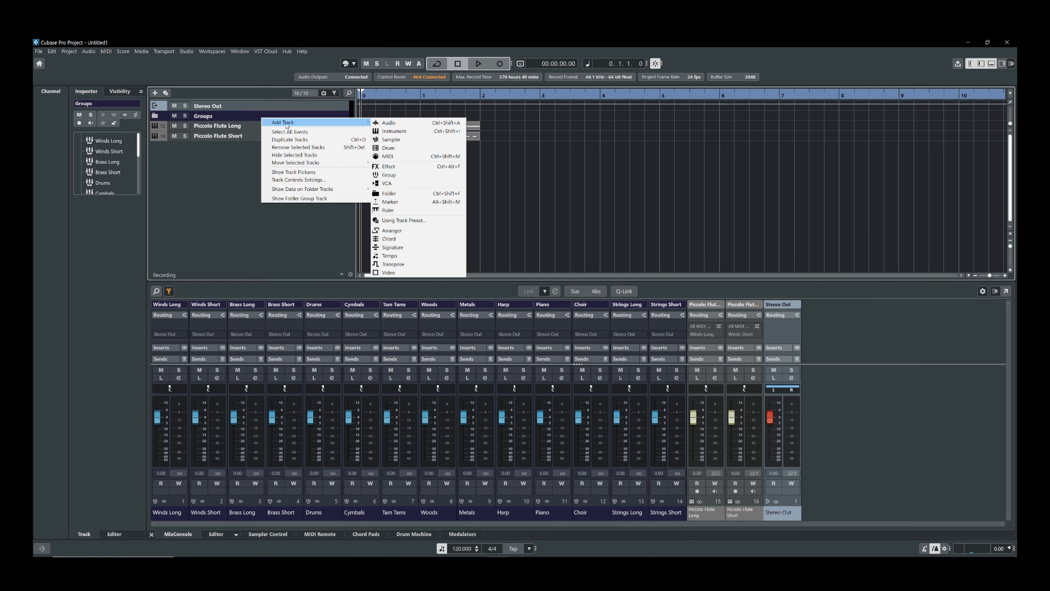
pyautogui.click(399, 169)
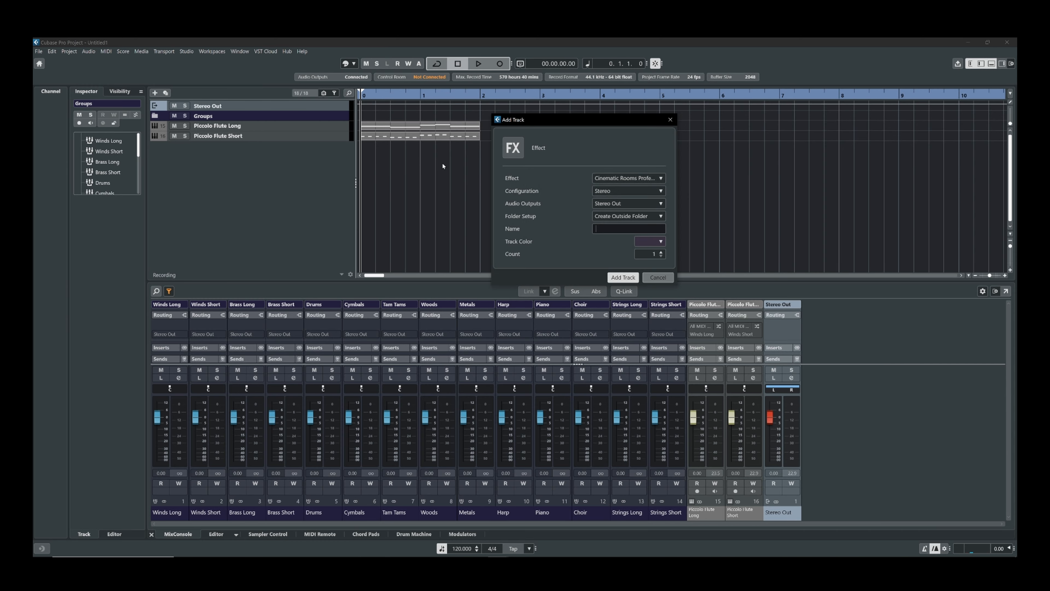
pyautogui.click(662, 252)
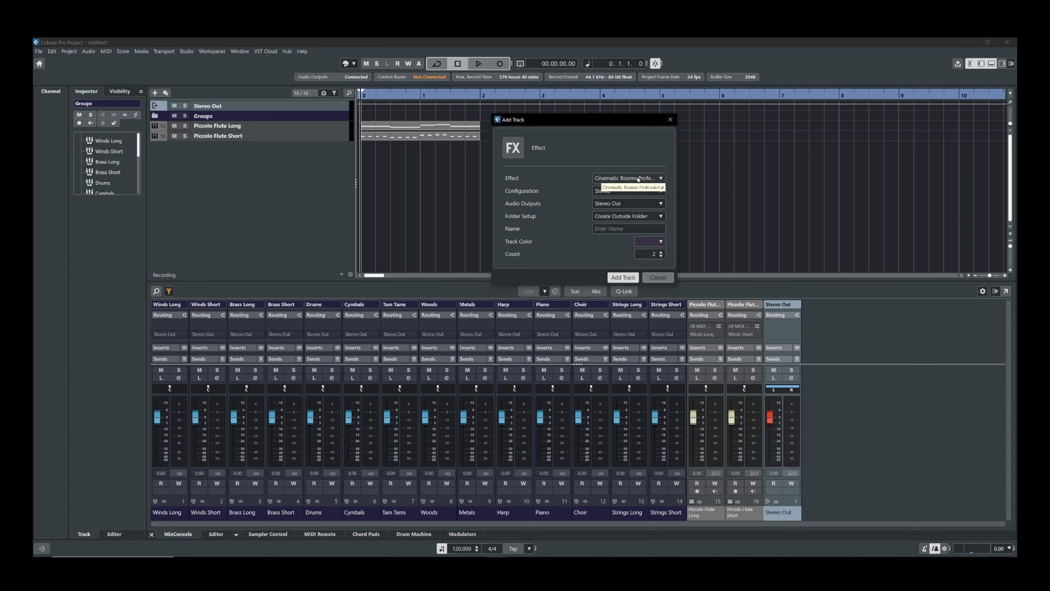
pyautogui.click(620, 277)
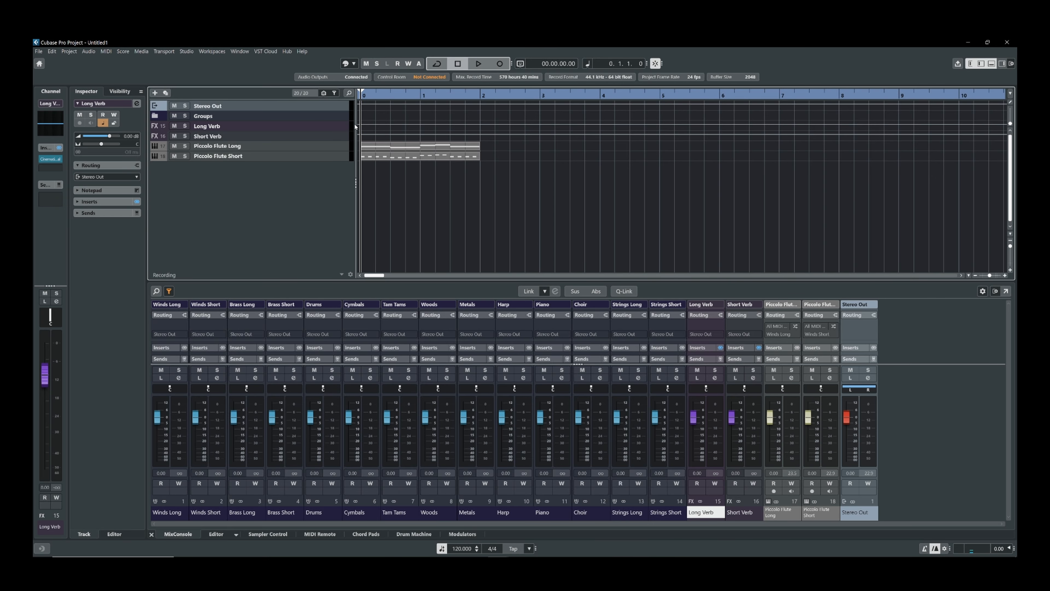
# - On Long Verb, load the Warm Space preset from Spaces in Cinematic Rooms and set the reverb time to 2 seconds
pyautogui.click(50, 161)
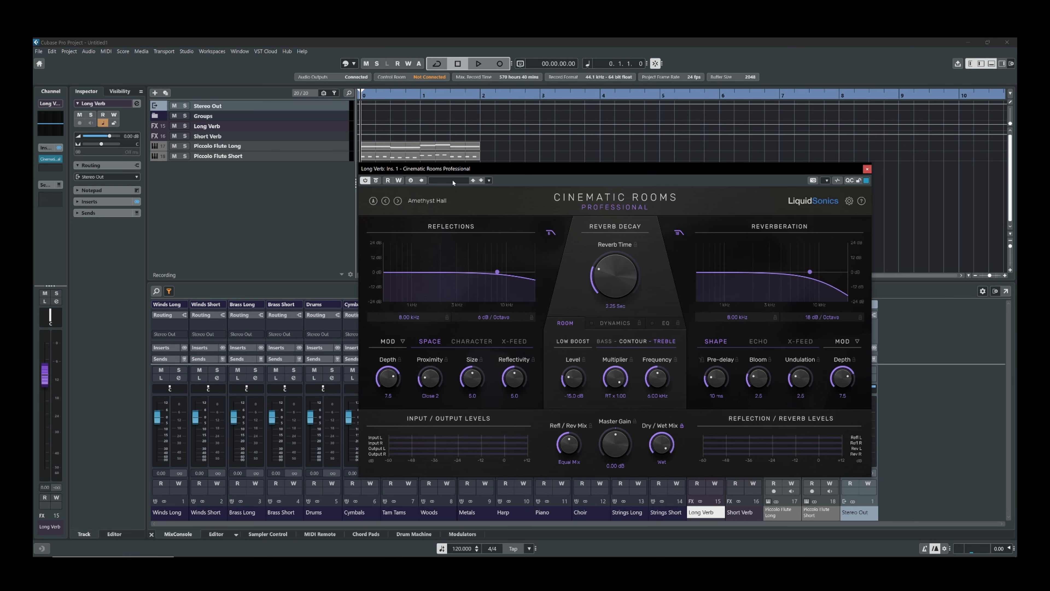
pyautogui.click(416, 201)
pyautogui.moveTo(434, 286)
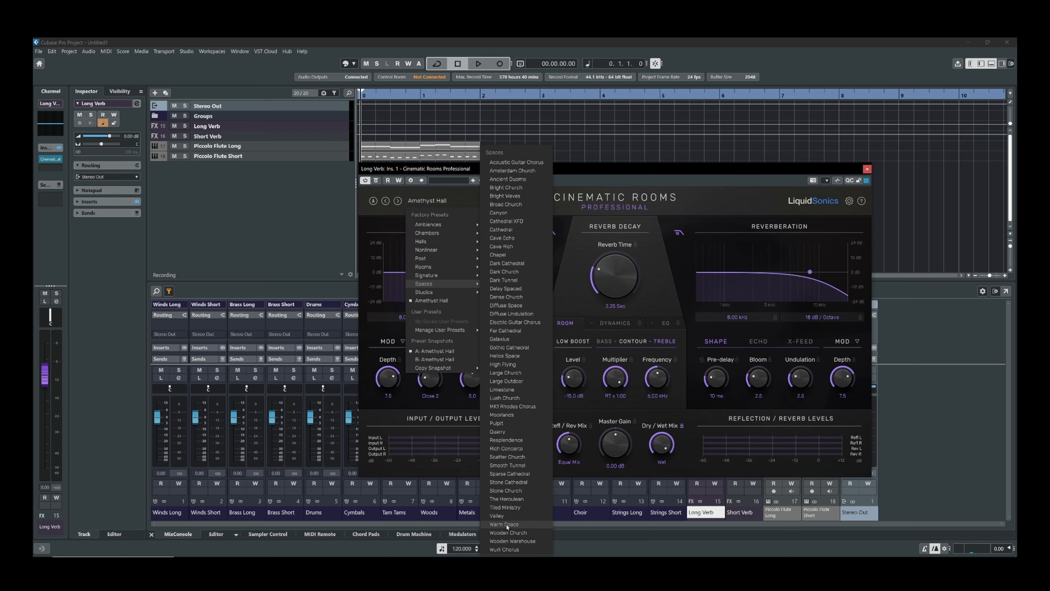
pyautogui.click(517, 524)
pyautogui.click(617, 309)
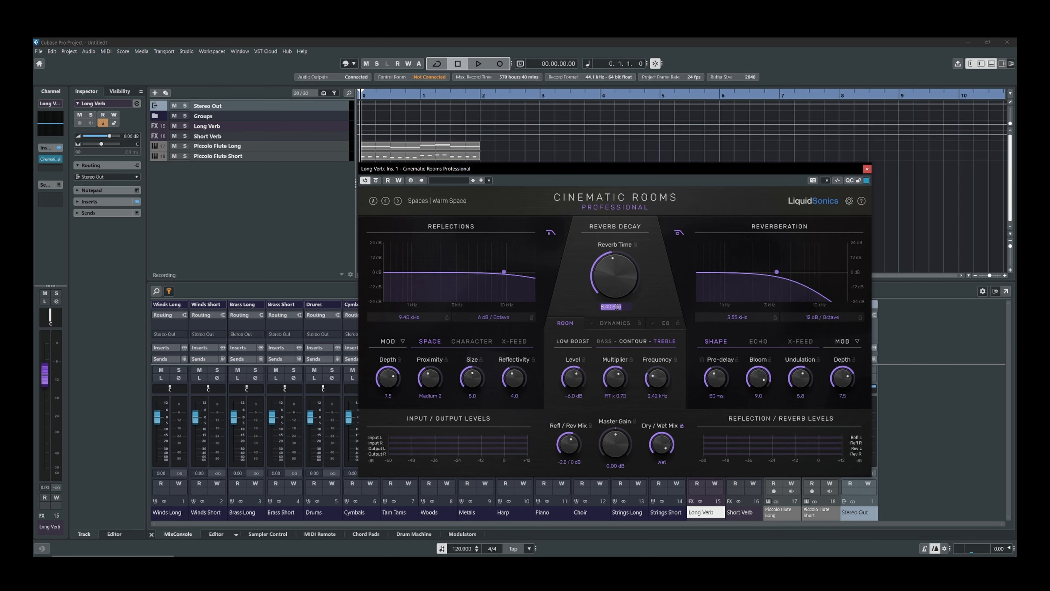
pyautogui.write('2')
pyautogui.press('Return')
pyautogui.click(867, 169)
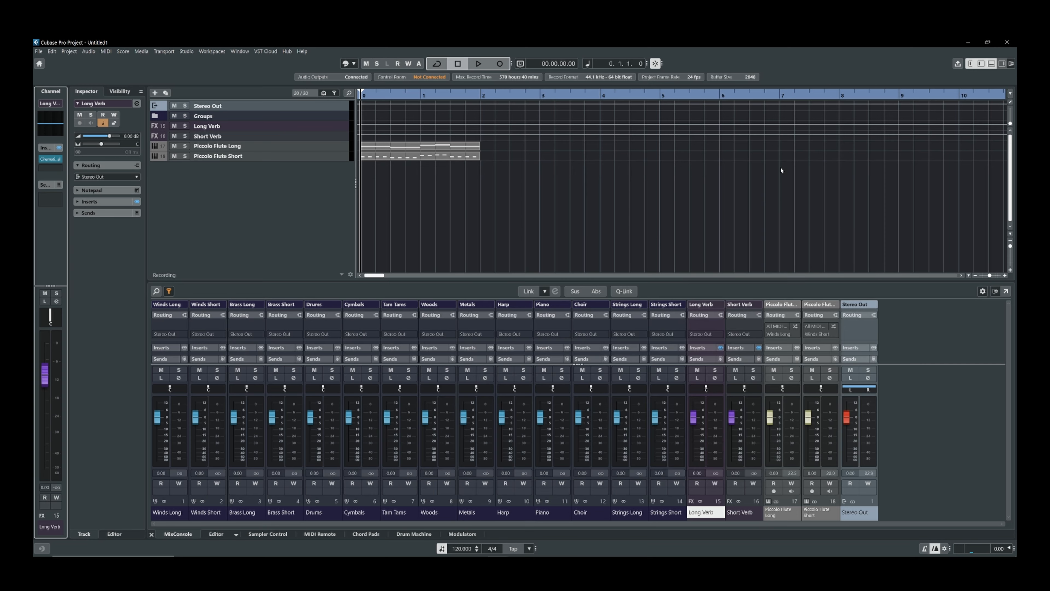
# - On Short Verb, load the Warm Space preset in Cinematic Rooms and set the reverb time to 1.20 seconds
pyautogui.click(240, 139)
pyautogui.click(51, 159)
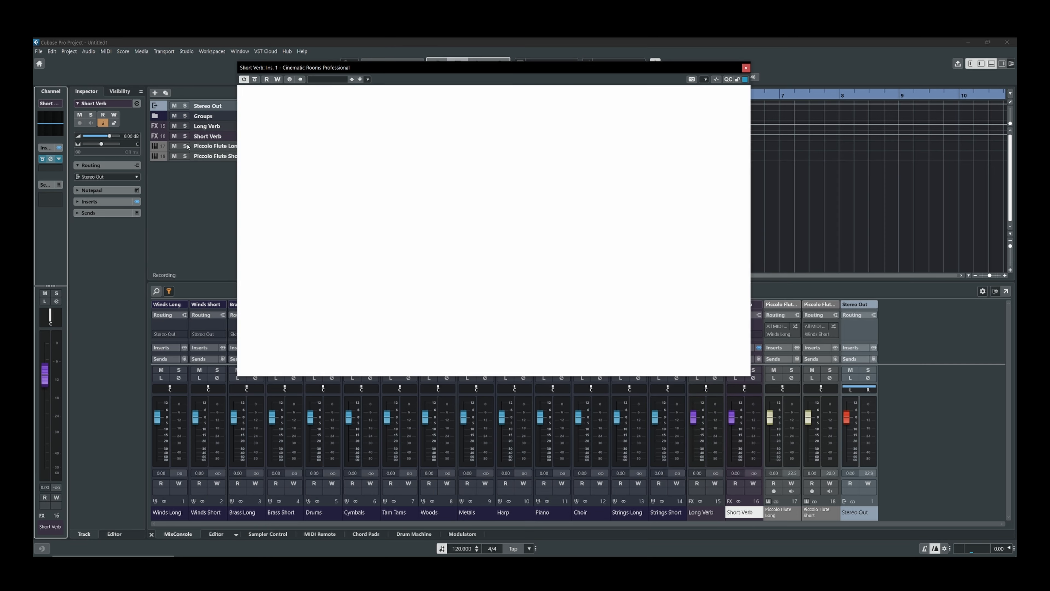
pyautogui.click(304, 101)
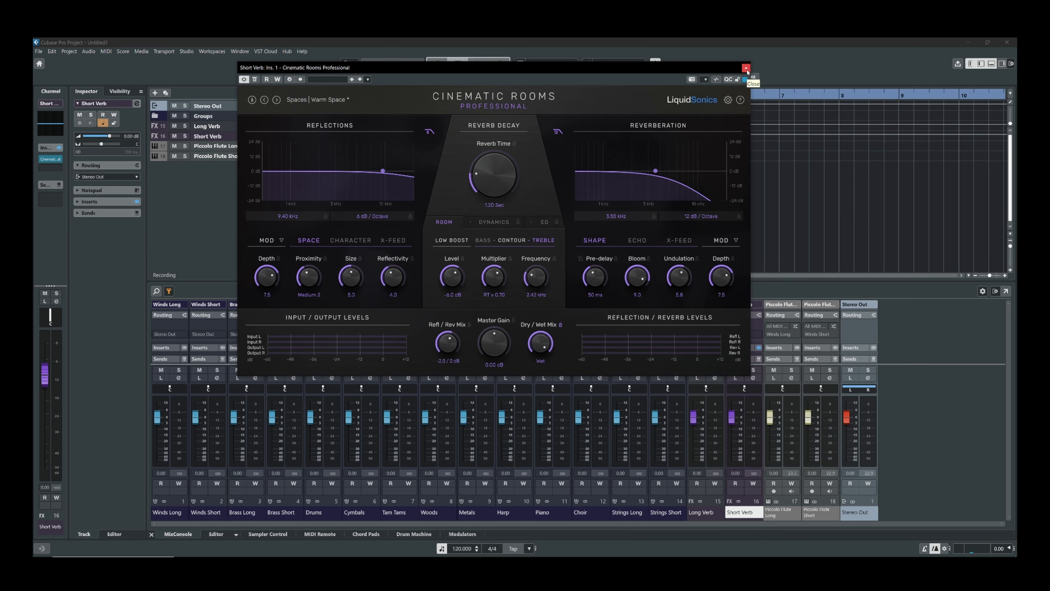
pyautogui.click(746, 69)
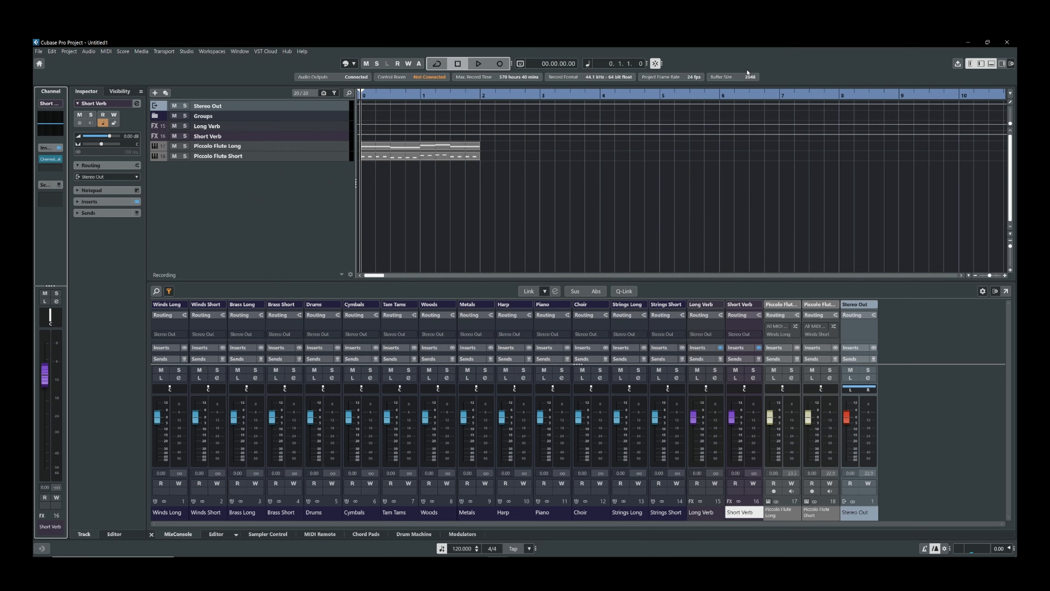
# - Expand the Groups folder and add an active send from the Winds Long group to Long Verb
pyautogui.click(154, 115)
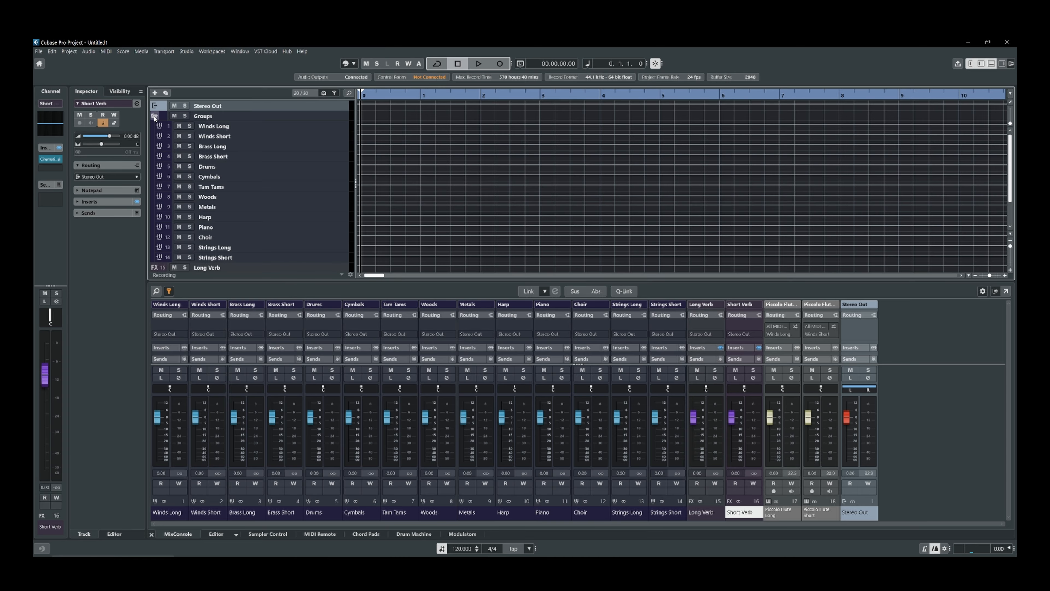
pyautogui.click(238, 129)
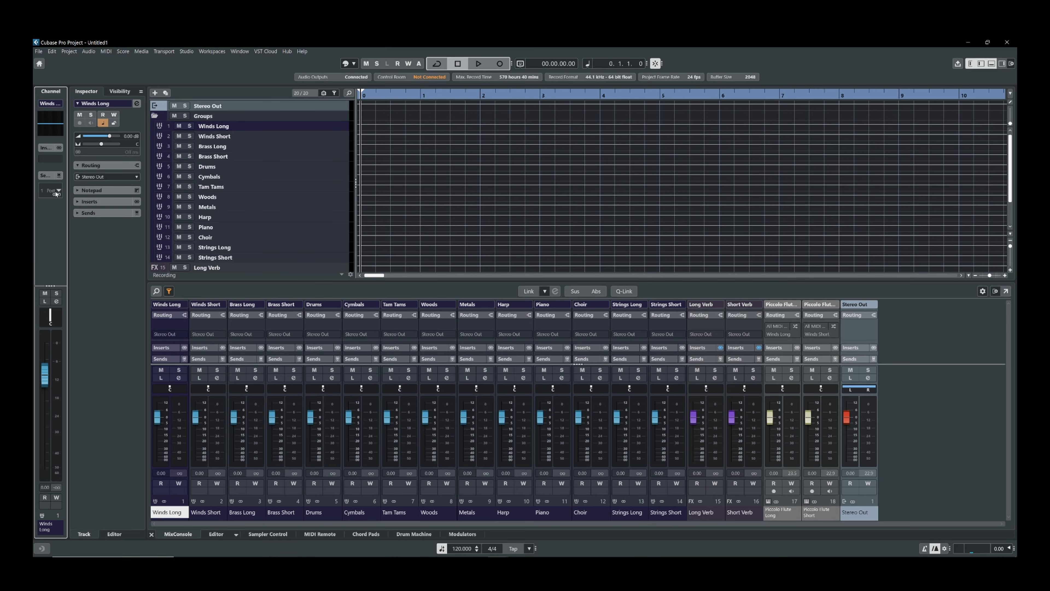
pyautogui.click(57, 192)
pyautogui.click(63, 239)
pyautogui.moveTo(45, 188)
pyautogui.click(42, 188)
# - Select the Piccolo Flute Long track and play the project to hear the reverb send, and stop playback
pyautogui.scroll(-3, 291, 186)
pyautogui.click(291, 237)
pyautogui.press('space')
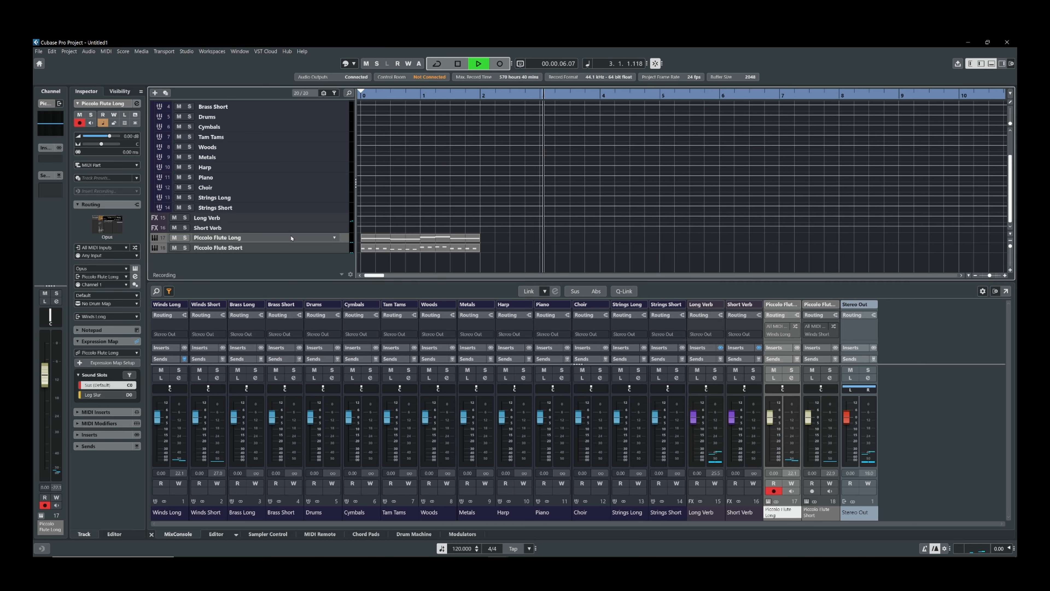
pyautogui.press('space')
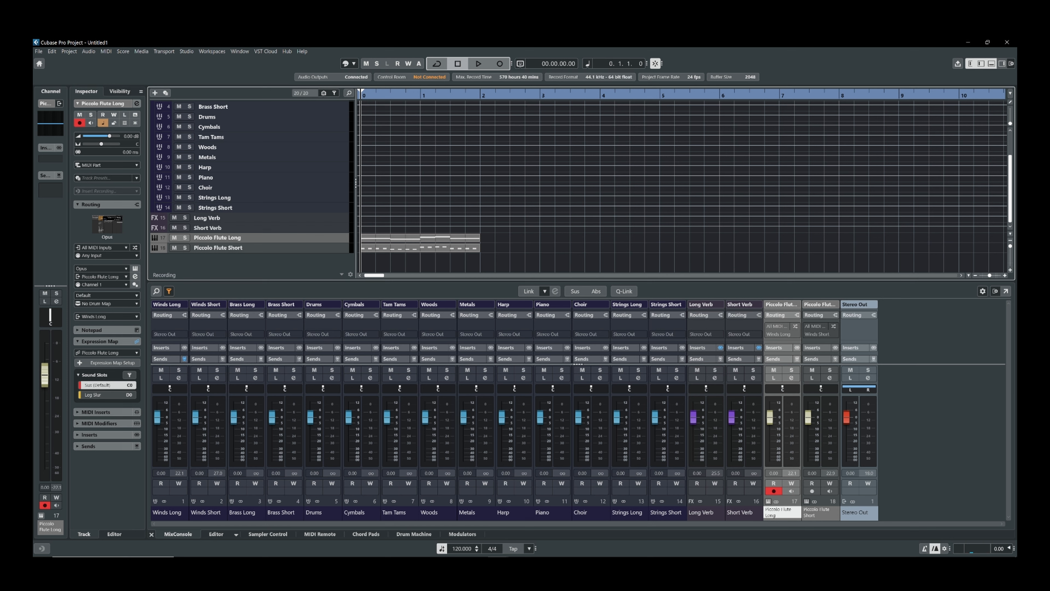
# - Switch the Long Verb send of the Winds Long group to pre-fader and back to post-fader
pyautogui.scroll(3, 231, 126)
pyautogui.click(231, 126)
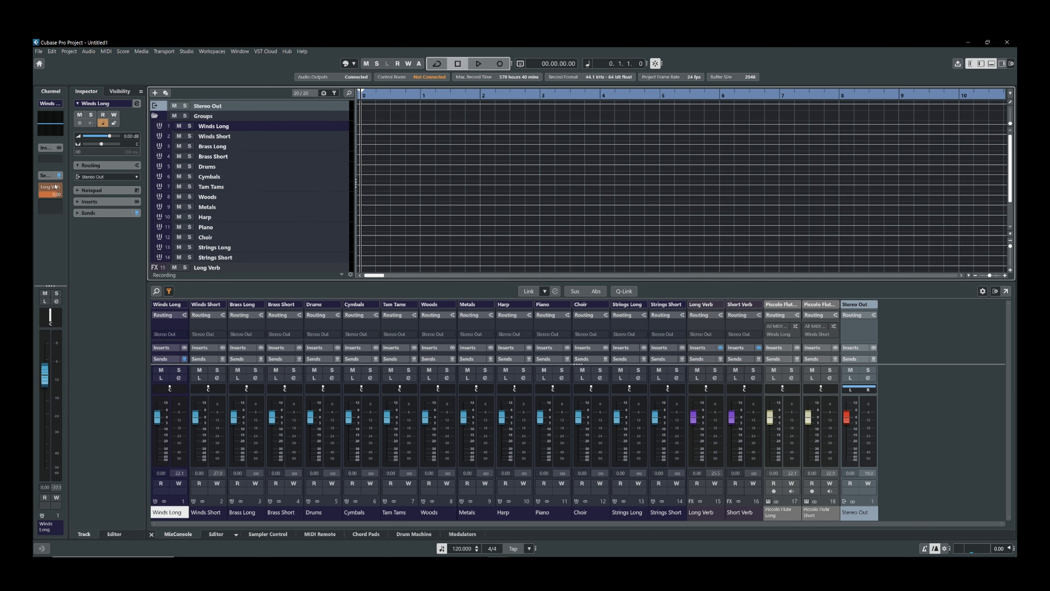
pyautogui.moveTo(52, 191)
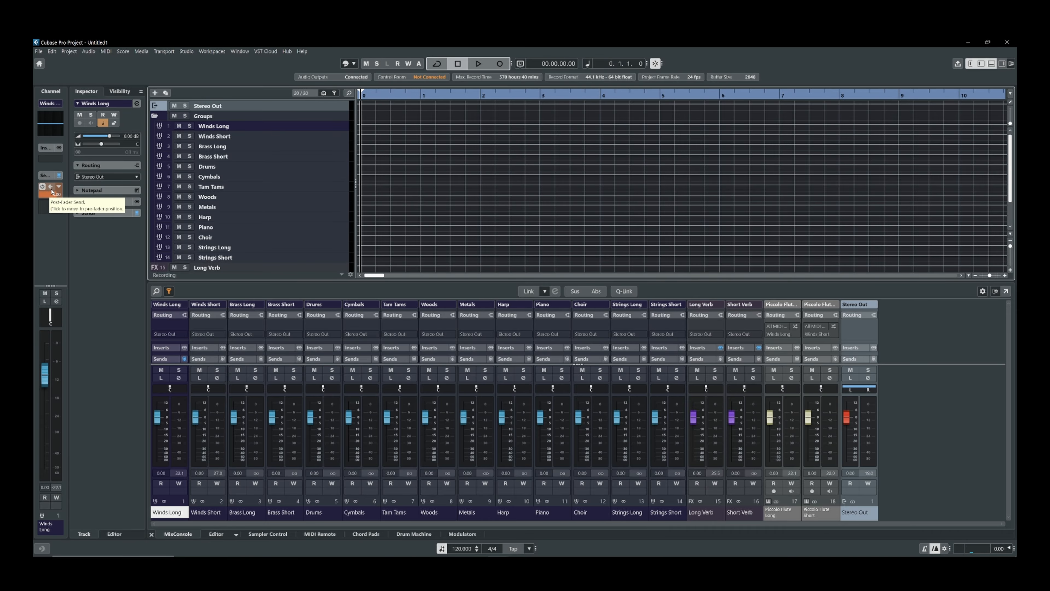
pyautogui.click(51, 187)
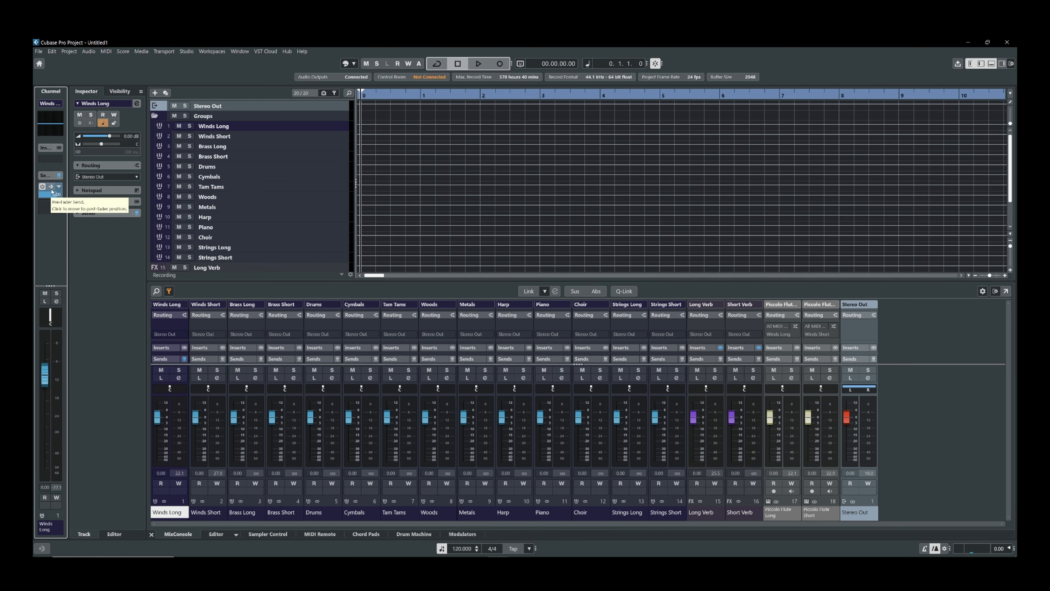
pyautogui.click(51, 191)
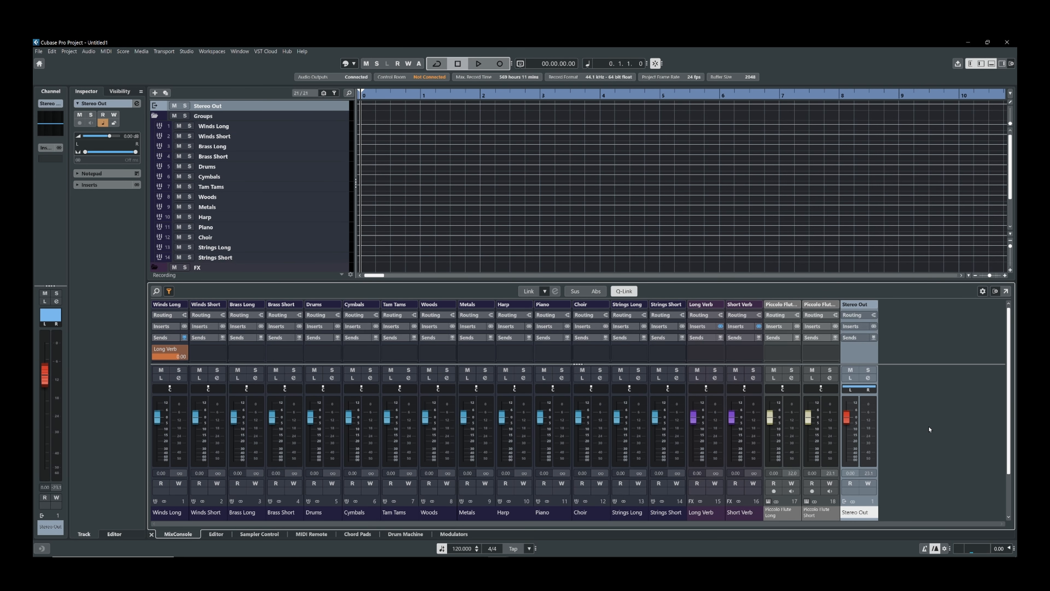
# - Add an active Long Verb send to the Brass Long, Cymbals, Tam Tams, Harp, Piano, Choir and Strings Long groups together
pyautogui.click(257, 434)
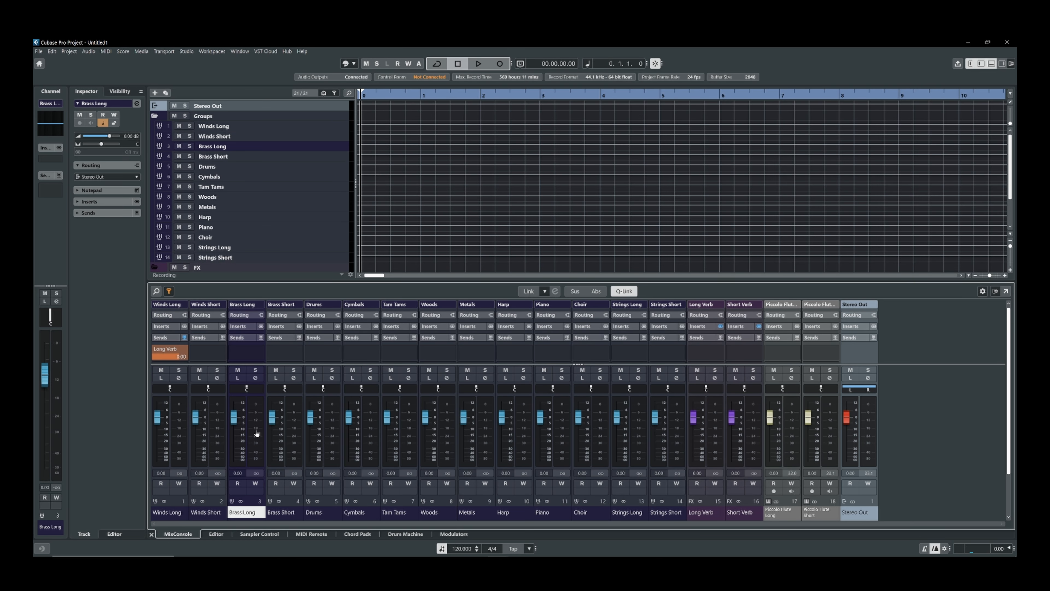
pyautogui.keyDown('ctrl'); pyautogui.click(369, 445); pyautogui.keyUp('ctrl')
pyautogui.keyDown('ctrl'); pyautogui.click(415, 448); pyautogui.keyUp('ctrl')
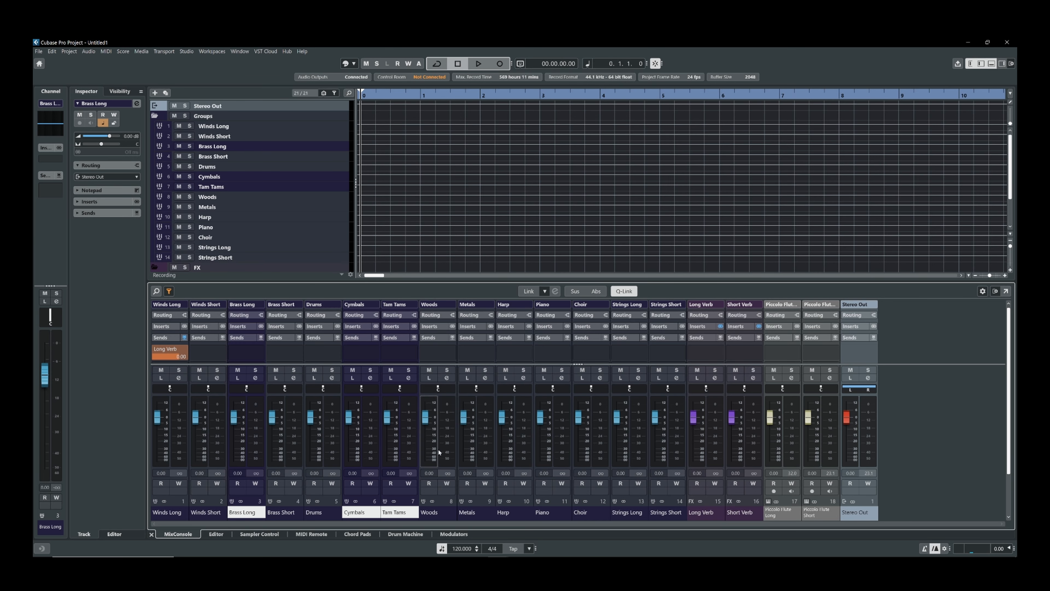
pyautogui.keyDown('ctrl'); pyautogui.click(527, 448); pyautogui.keyUp('ctrl')
pyautogui.keyDown('ctrl'); pyautogui.click(566, 454); pyautogui.keyUp('ctrl')
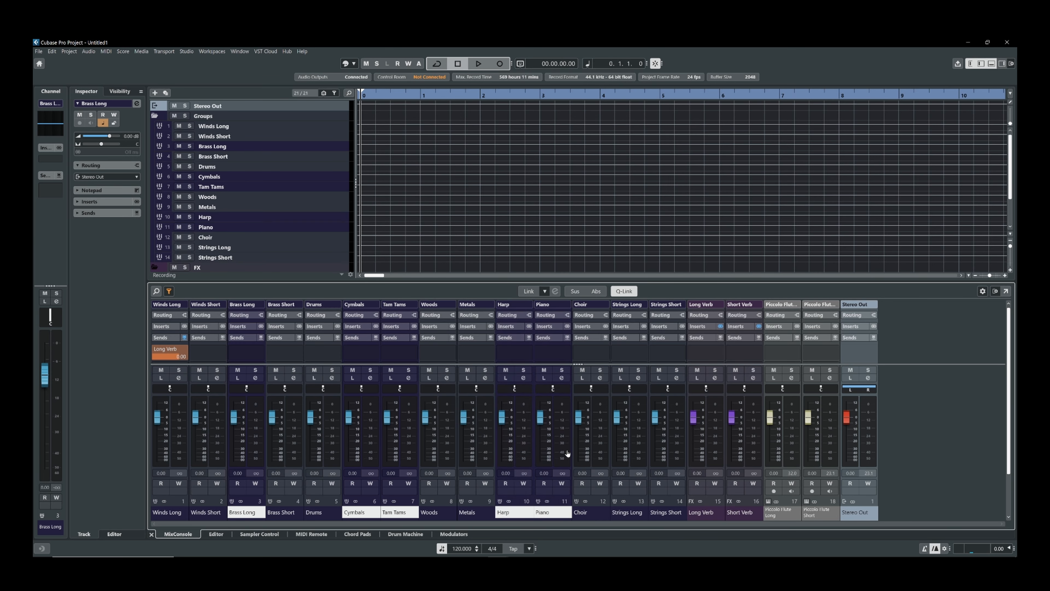
pyautogui.keyDown('ctrl'); pyautogui.click(602, 451); pyautogui.keyUp('ctrl')
pyautogui.keyDown('ctrl'); pyautogui.click(636, 455); pyautogui.keyUp('ctrl')
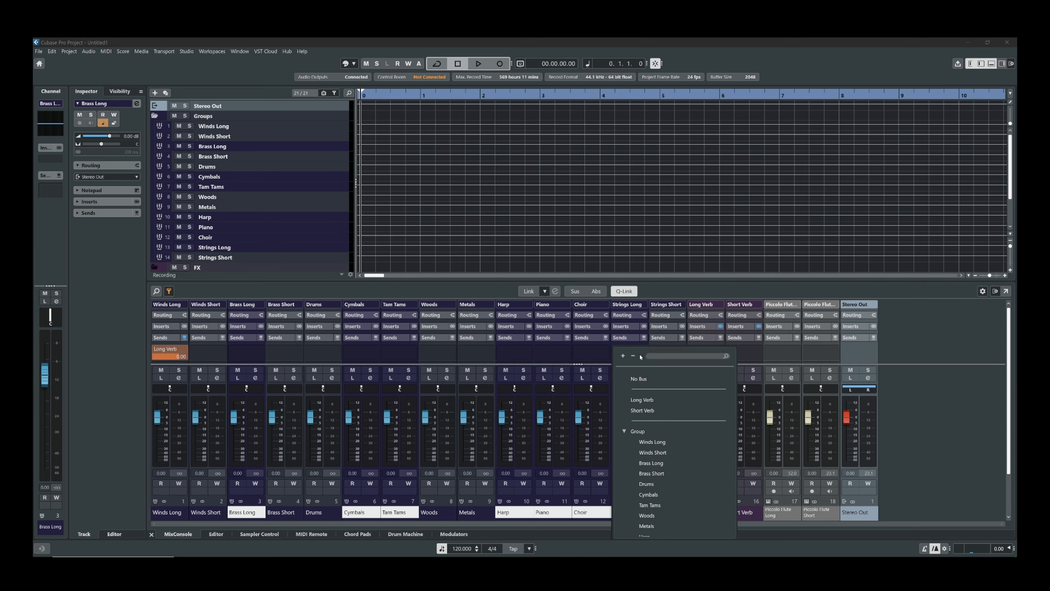
pyautogui.click(639, 353)
pyautogui.click(641, 400)
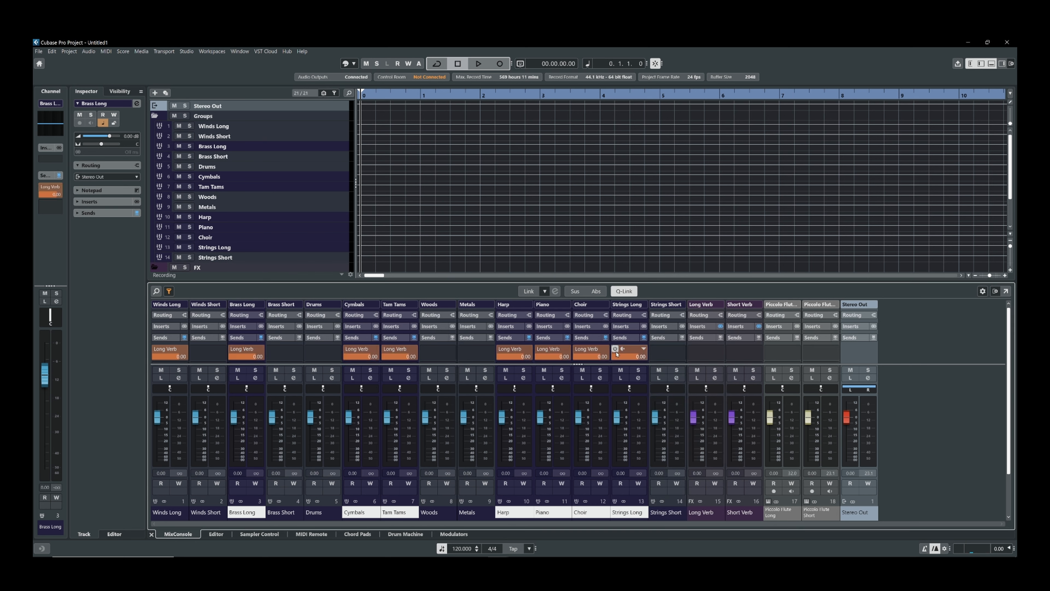
# - Add an active Short Verb send to the Winds Short, Brass Short, Drums, Woods, Metals and Strings Short groups together, and select Stereo Out
pyautogui.click(219, 431)
pyautogui.keyDown('ctrl'); pyautogui.click(293, 442); pyautogui.keyUp('ctrl')
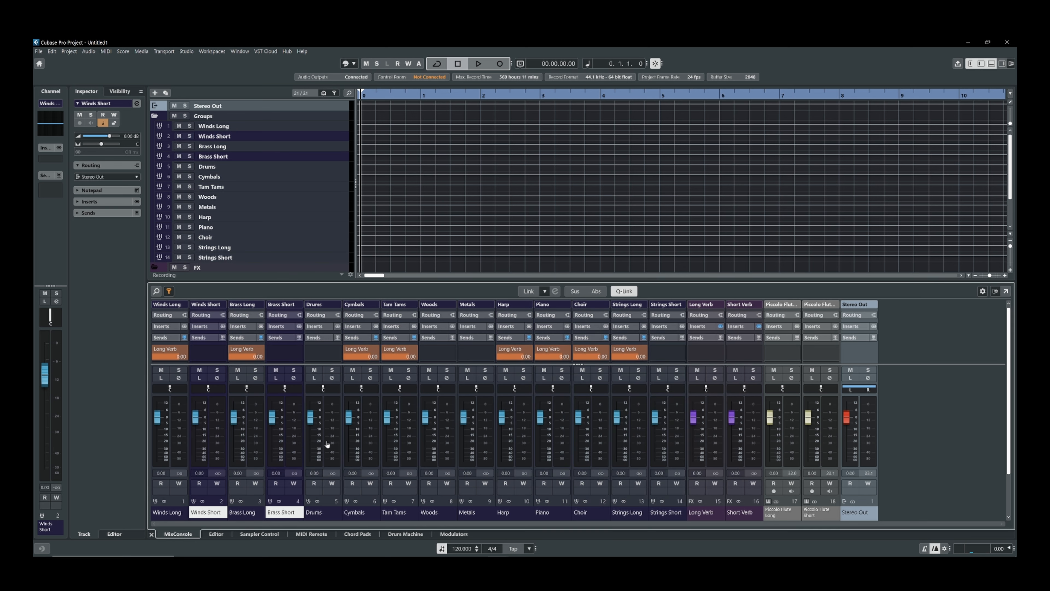
pyautogui.keyDown('ctrl'); pyautogui.click(337, 449); pyautogui.keyUp('ctrl')
pyautogui.keyDown('ctrl'); pyautogui.click(441, 450); pyautogui.keyUp('ctrl')
pyautogui.keyDown('ctrl'); pyautogui.click(484, 453); pyautogui.keyUp('ctrl')
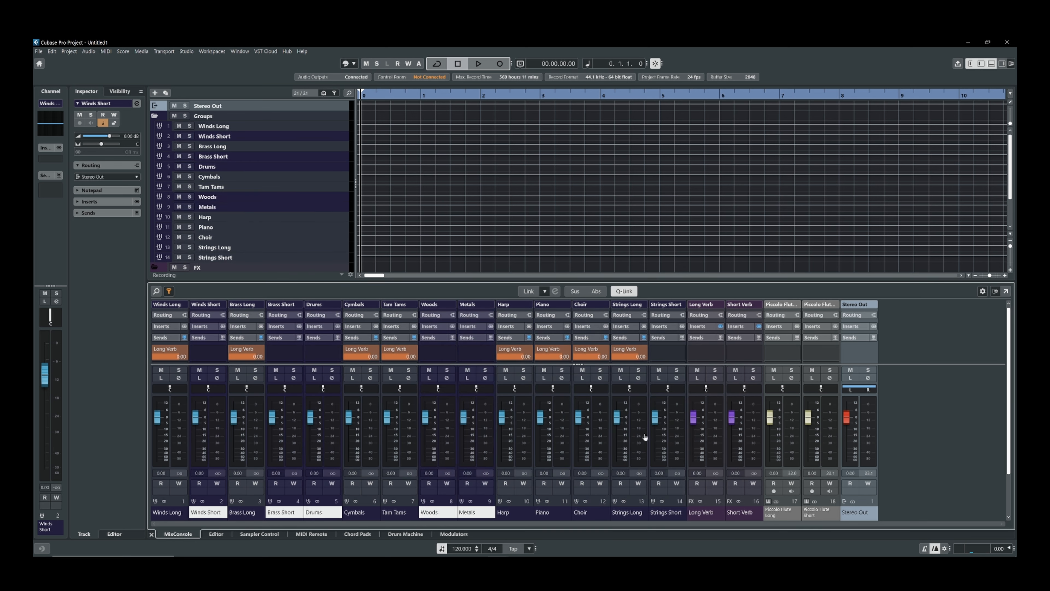
pyautogui.keyDown('ctrl'); pyautogui.click(679, 449); pyautogui.keyUp('ctrl')
pyautogui.click(663, 349)
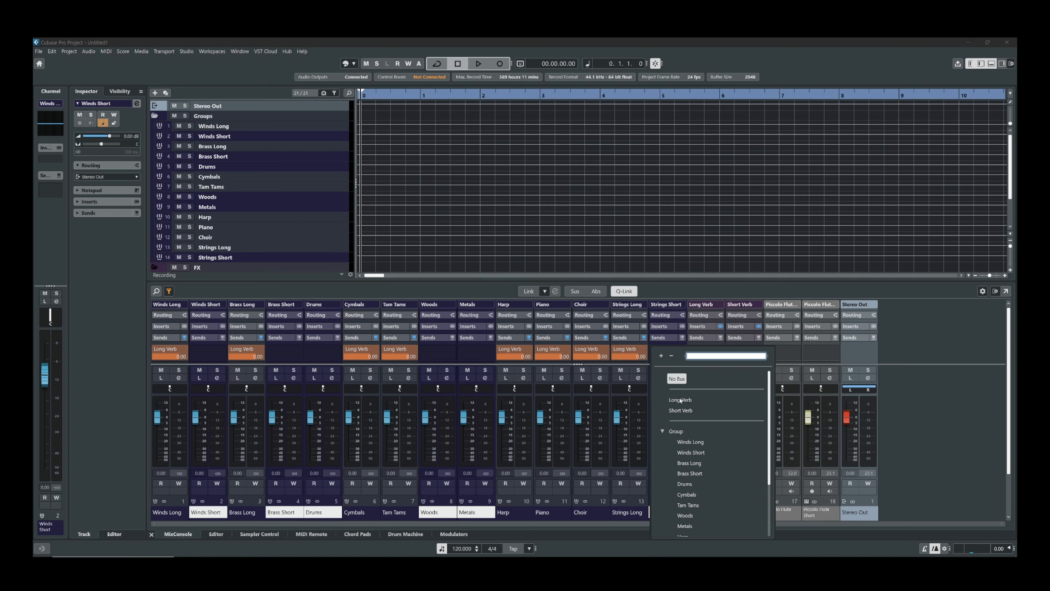
pyautogui.click(678, 405)
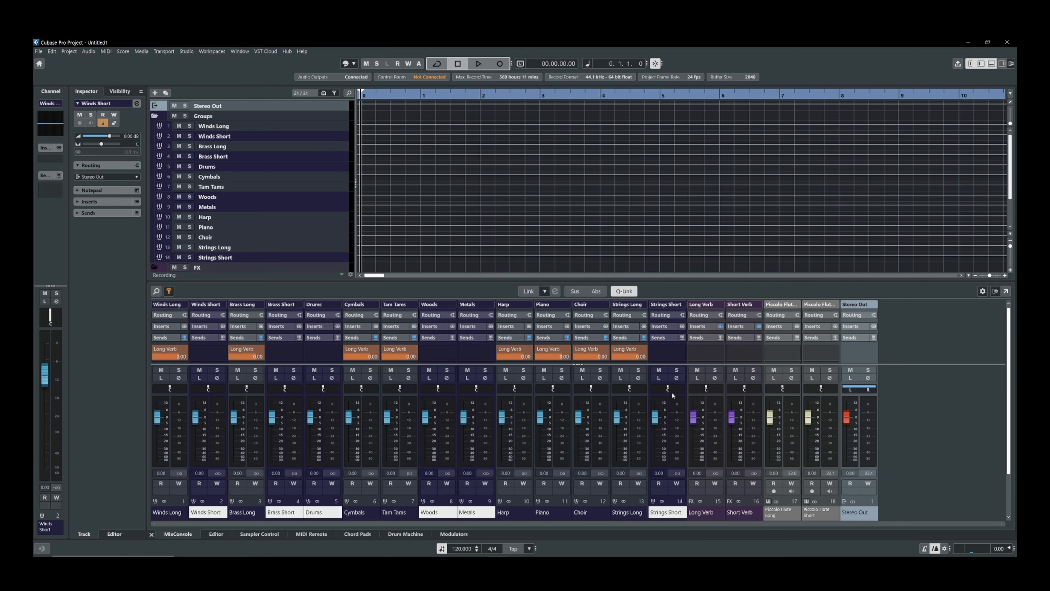
pyautogui.click(869, 438)
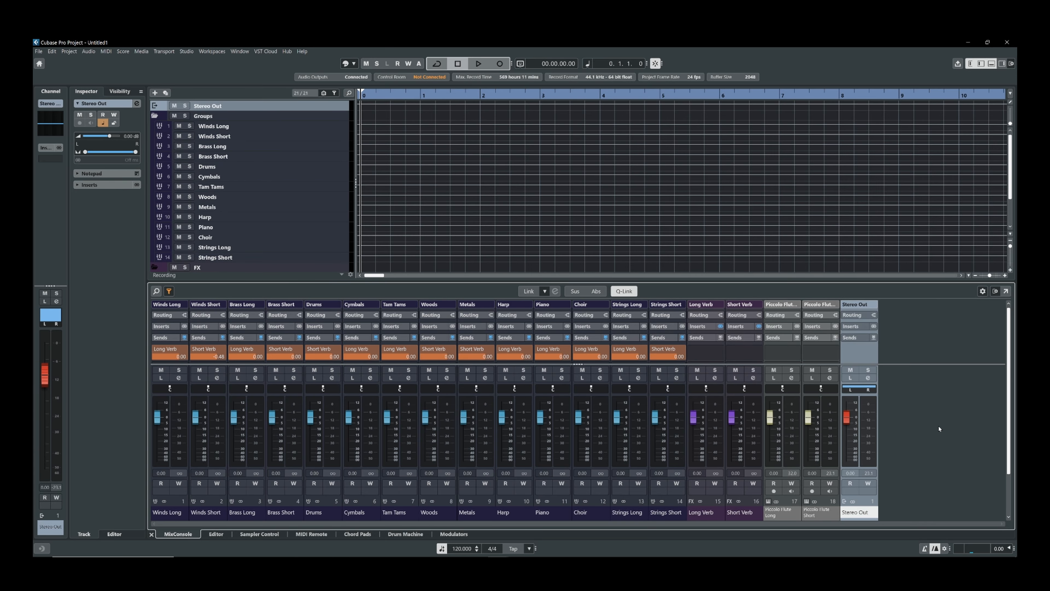